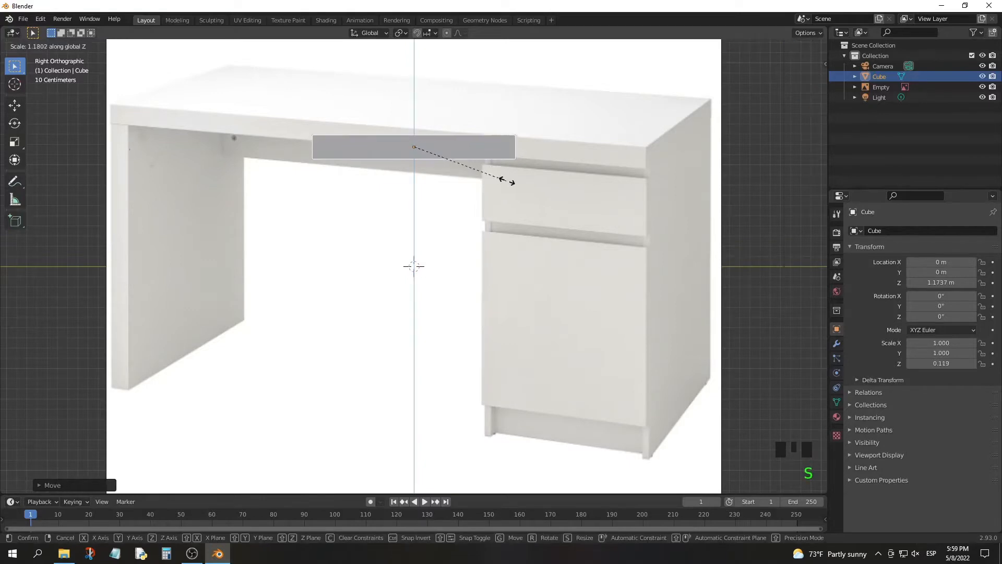
Scale the cube into a long, flat tabletop slab over the desk reference, about 2.651 along Y and 0.153 along Z
left_click(513, 182)
key("s")
key("y")
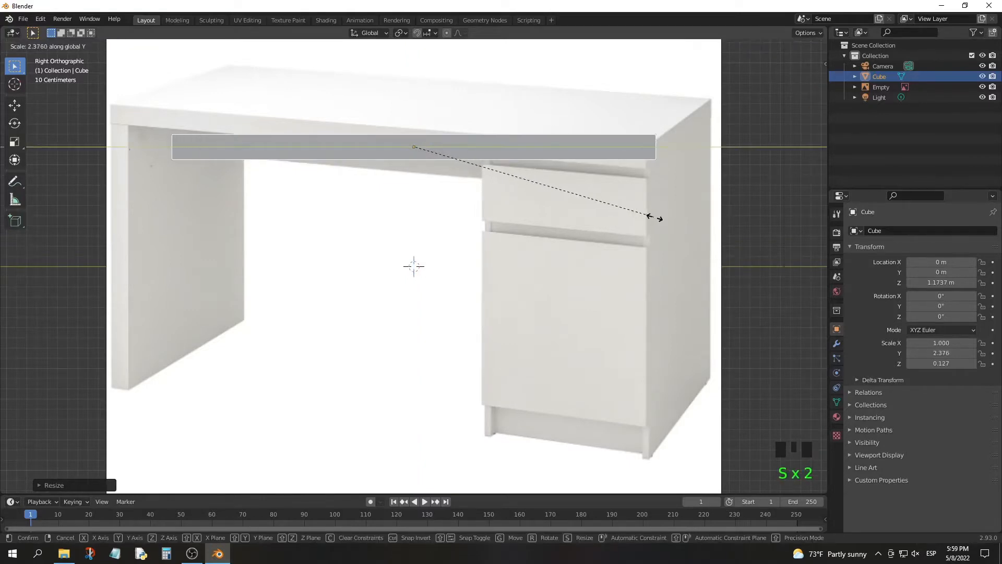
left_click(691, 230)
key("s")
key("z")
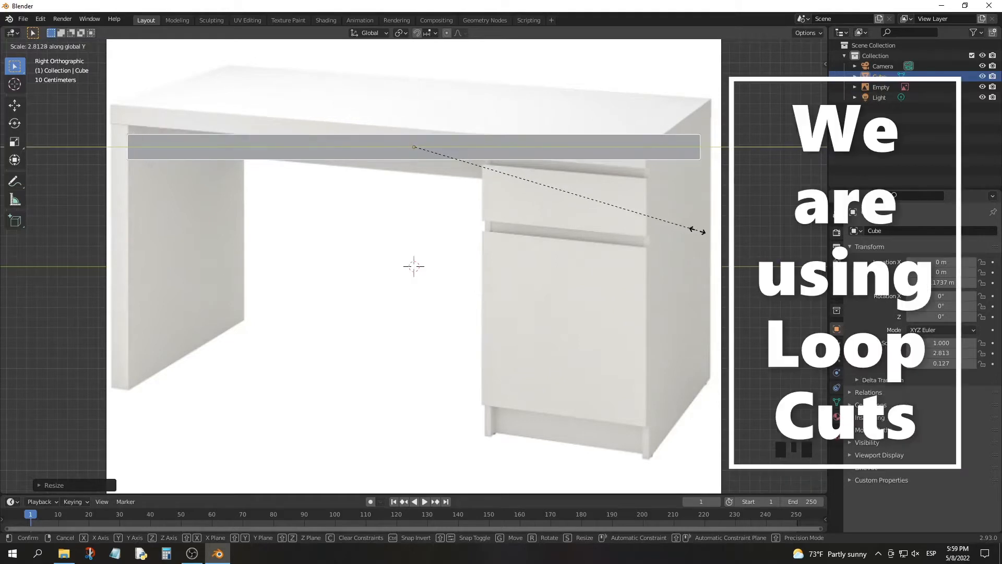
left_click(691, 231)
key("s")
key("z")
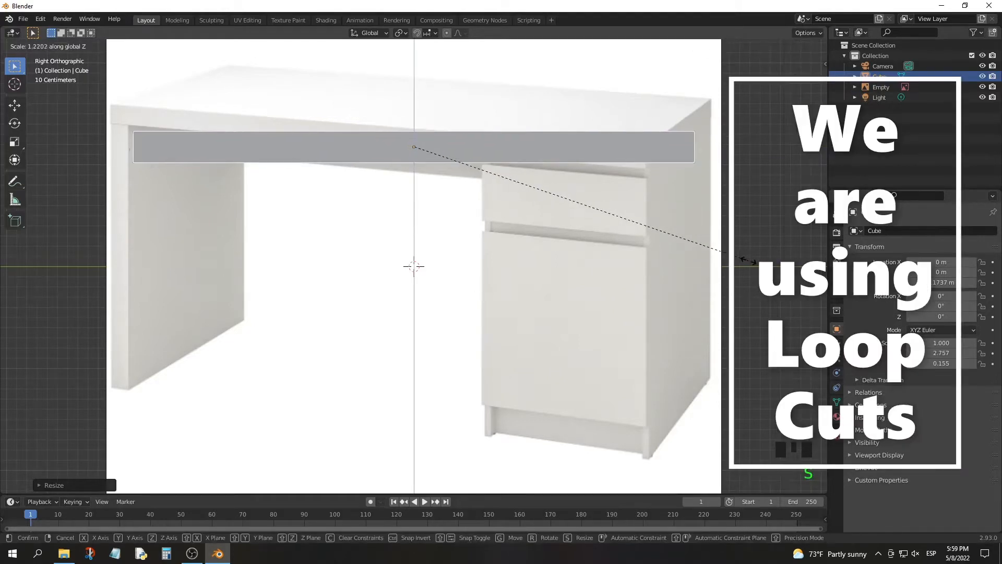
left_click(744, 265)
key("s")
left_click(728, 262)
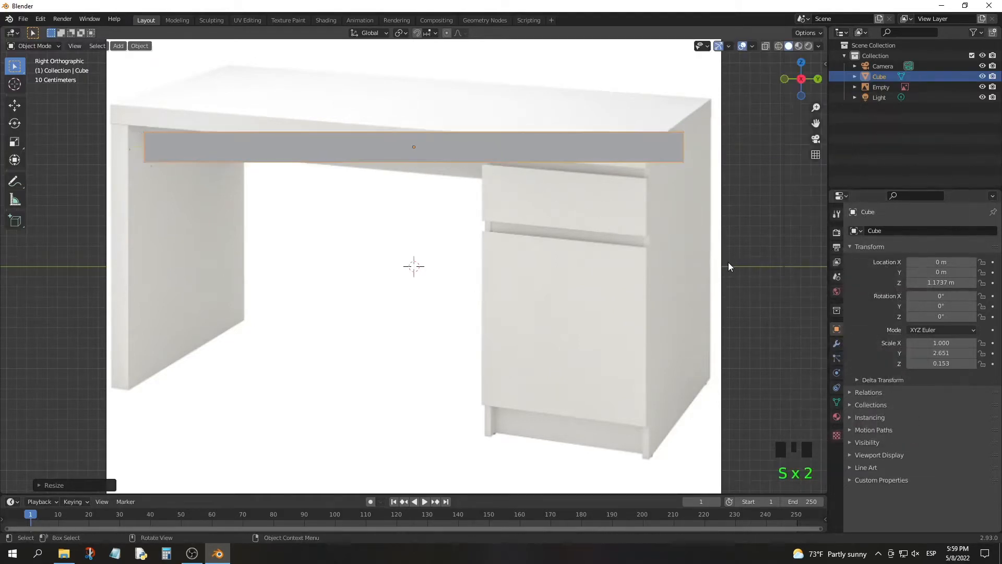
Thin the tabletop slab's mesh slightly along Z in Edit Mode
key("Tab")
key("s")
key("z")
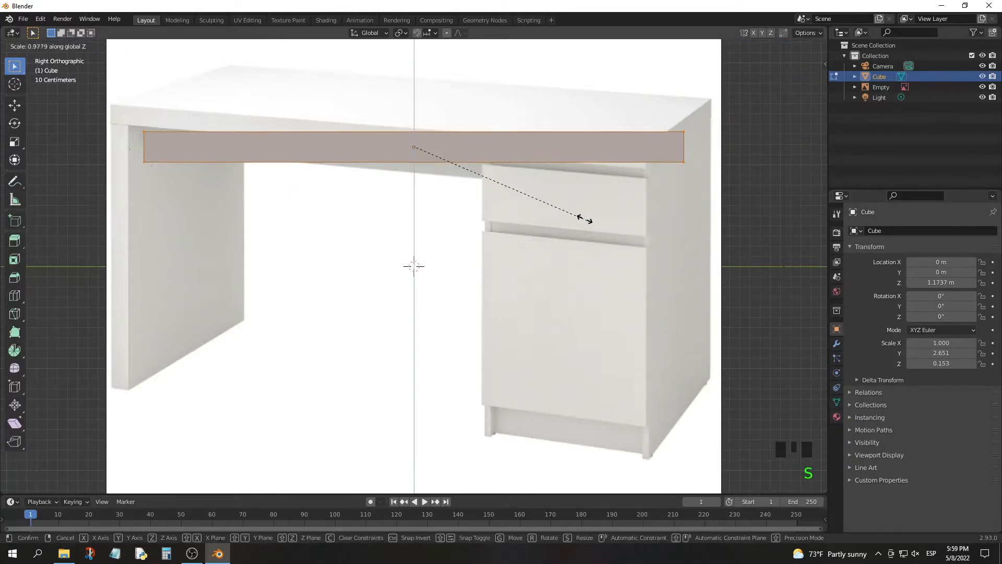
left_click(211, 102)
Add two vertical loop cuts to the slab, one near its left end for the leg and one where the drawer cabinet begins
left_click(15, 295)
left_click_drag(389, 155, 186, 170)
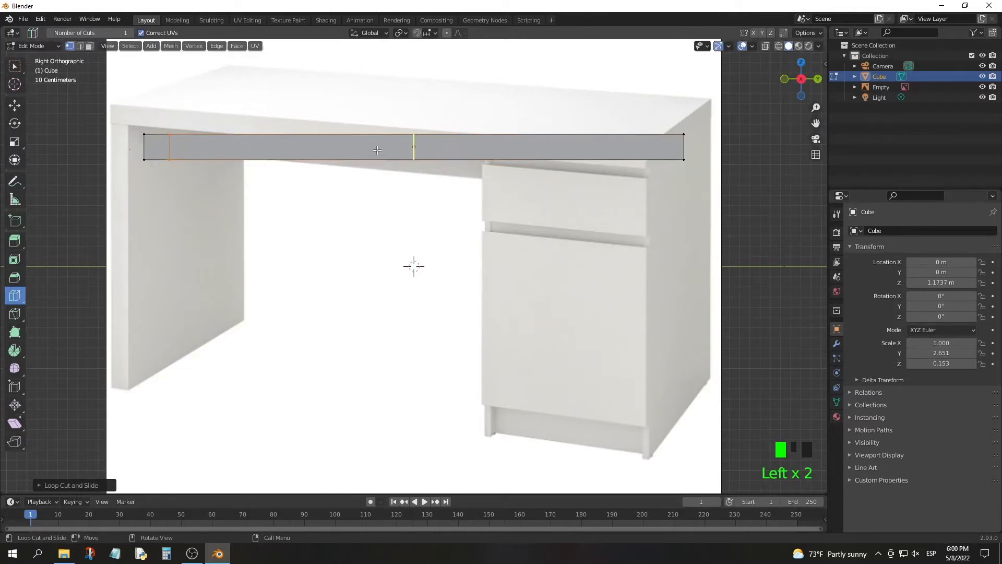
left_click_drag(472, 160, 500, 162)
Extrude the bottom faces of the slab's two end sections straight down to form the desk leg and the drawer cabinet
left_click(766, 46)
left_click(15, 65)
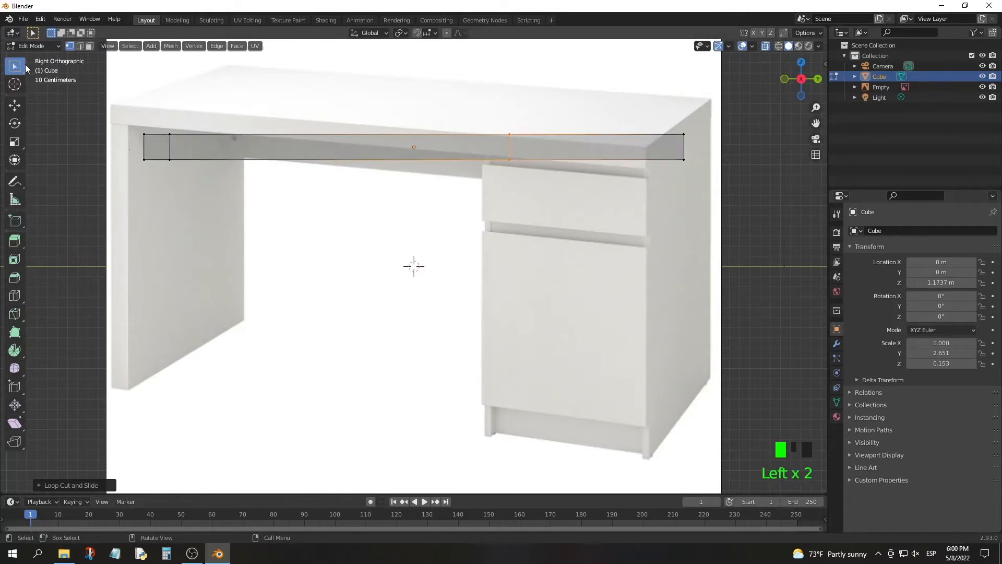
left_click(90, 46)
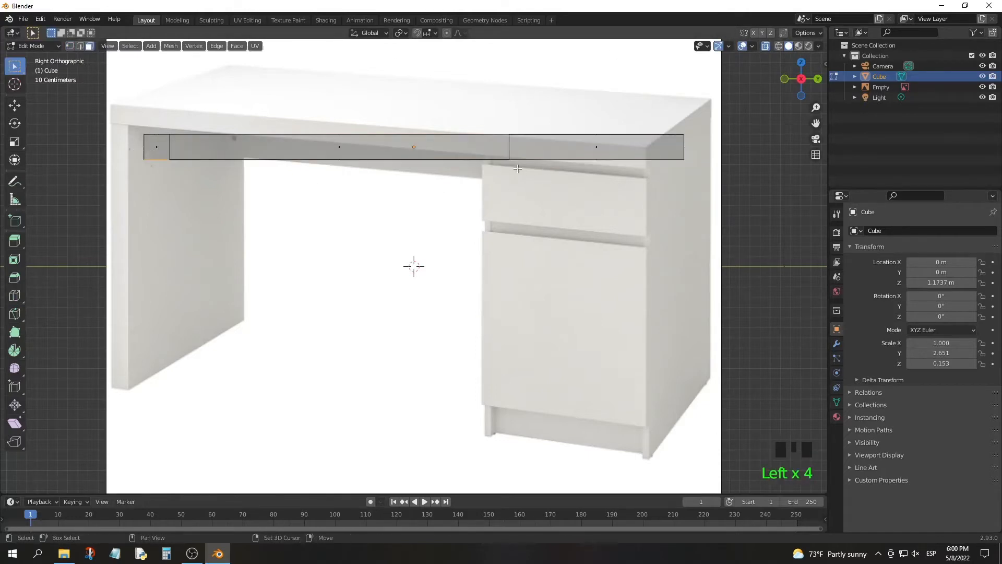
left_click_drag(725, 209, 726, 210, "shift")
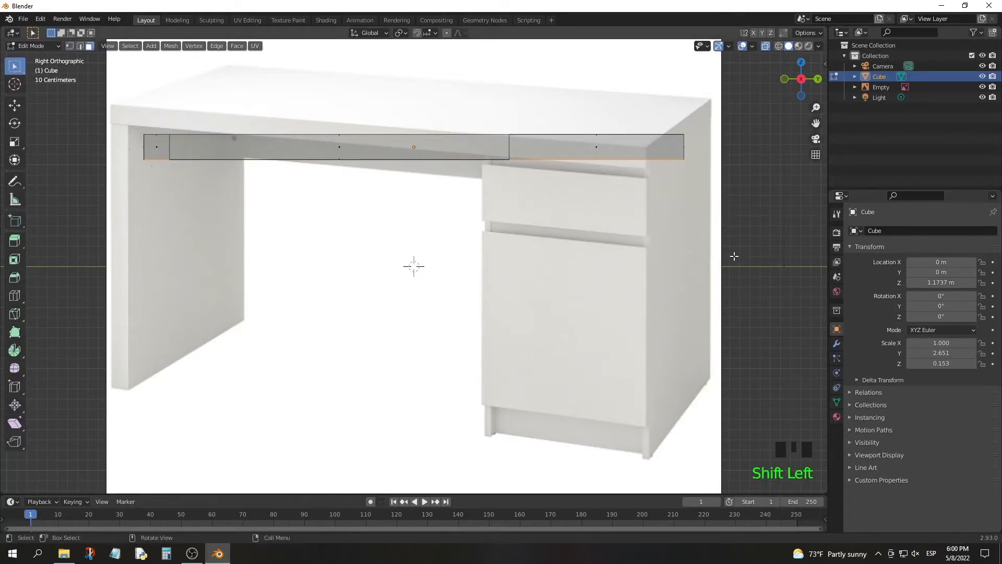
key("e")
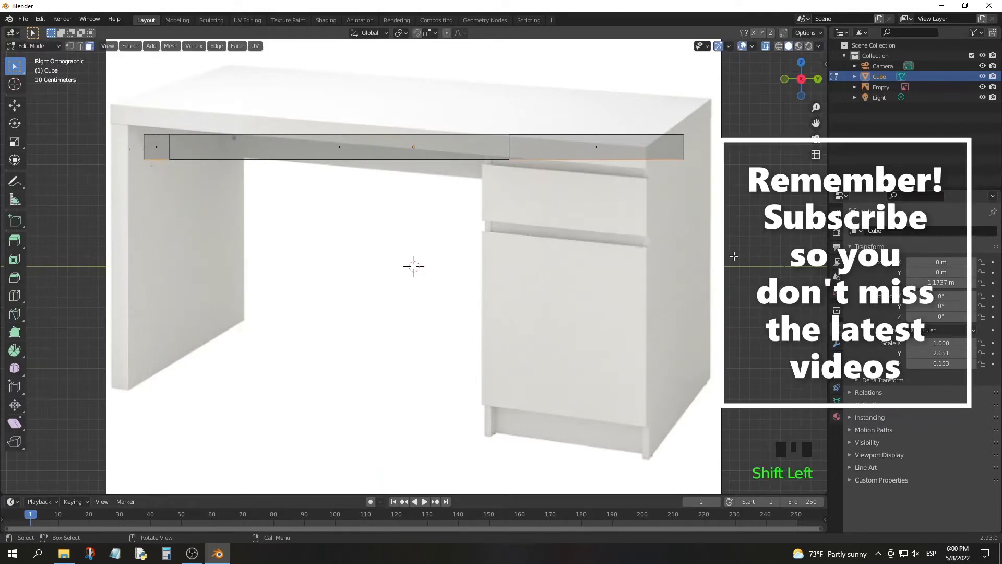
key("e")
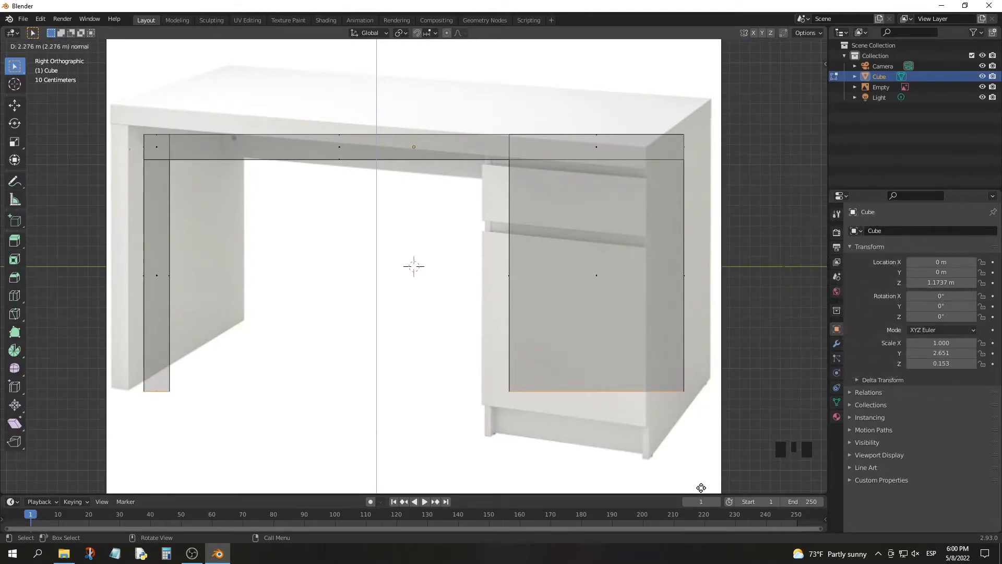
left_click(699, 52)
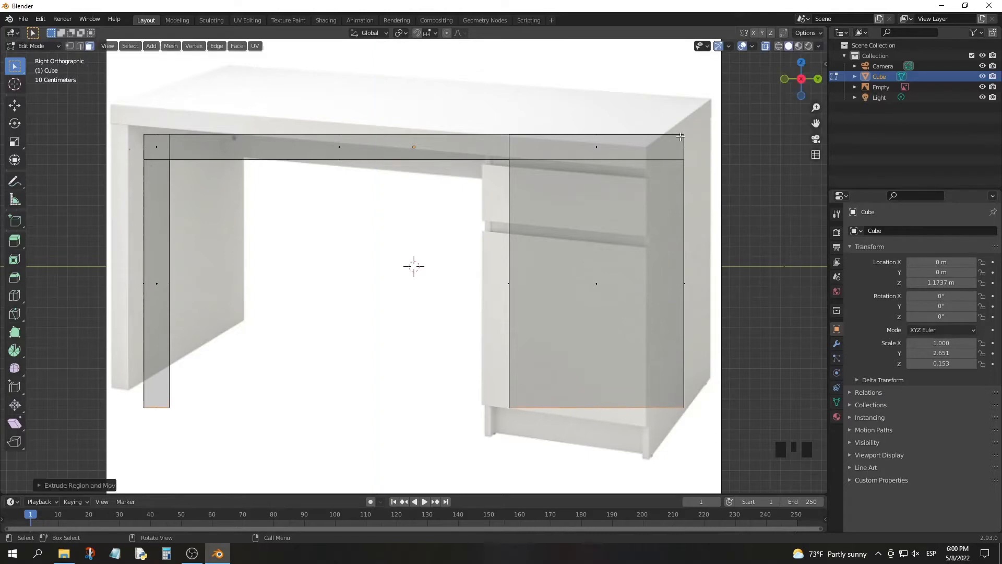
key("Tab")
left_click(765, 46)
middle_click_drag(642, 173, 537, 241)
key("Tab")
left_click(808, 83)
left_click(766, 46)
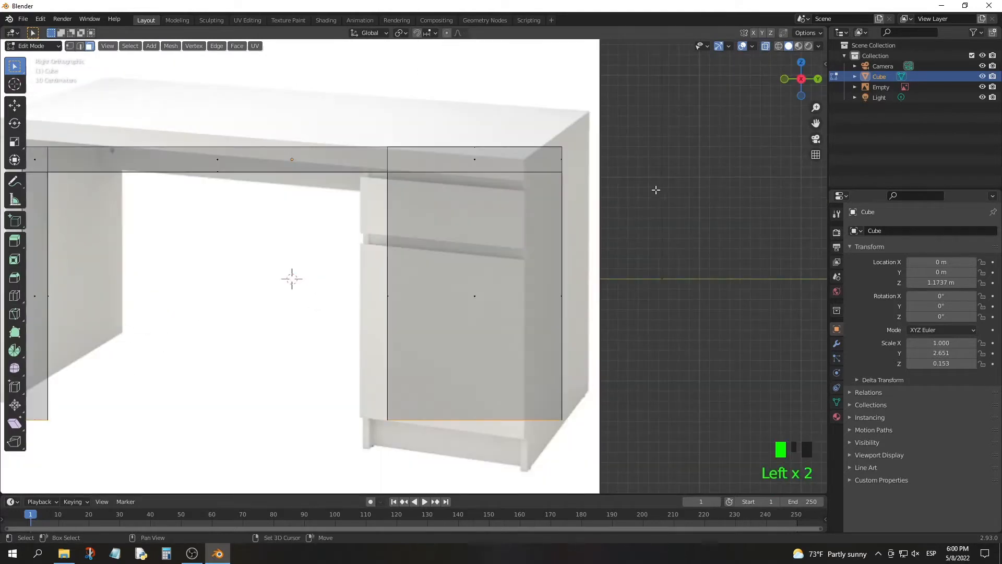
Add two vertical loop cuts to the cabinet, one close to each of its side edges
middle_click_drag(179, 390, 94, 351, "shift")
left_click(16, 295)
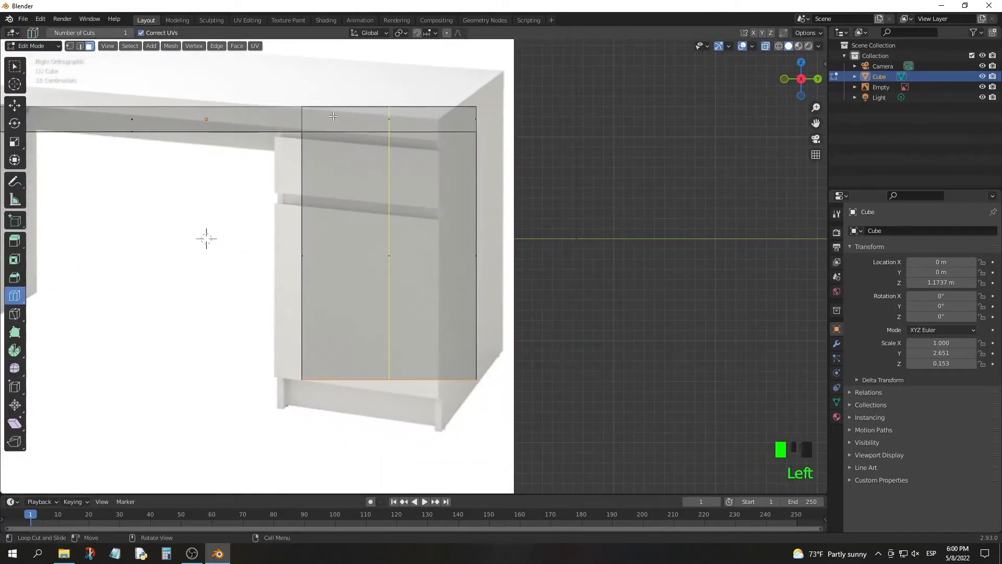
left_click_drag(333, 116, 508, 131)
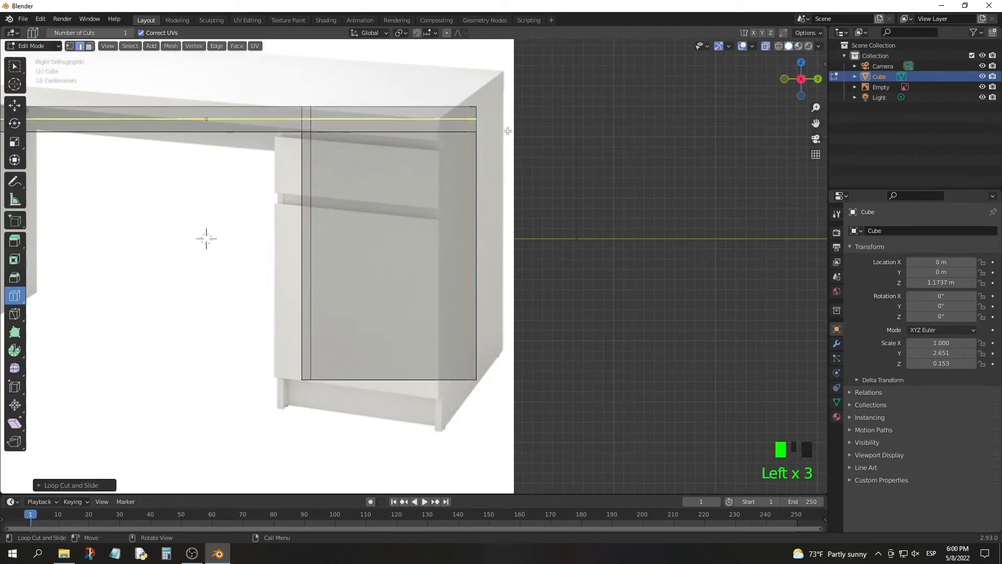
Add four horizontal loop cuts across the cabinet to outline the drawer front, the narrow gap, the door and the base strip
left_click_drag(456, 191, 456, 193)
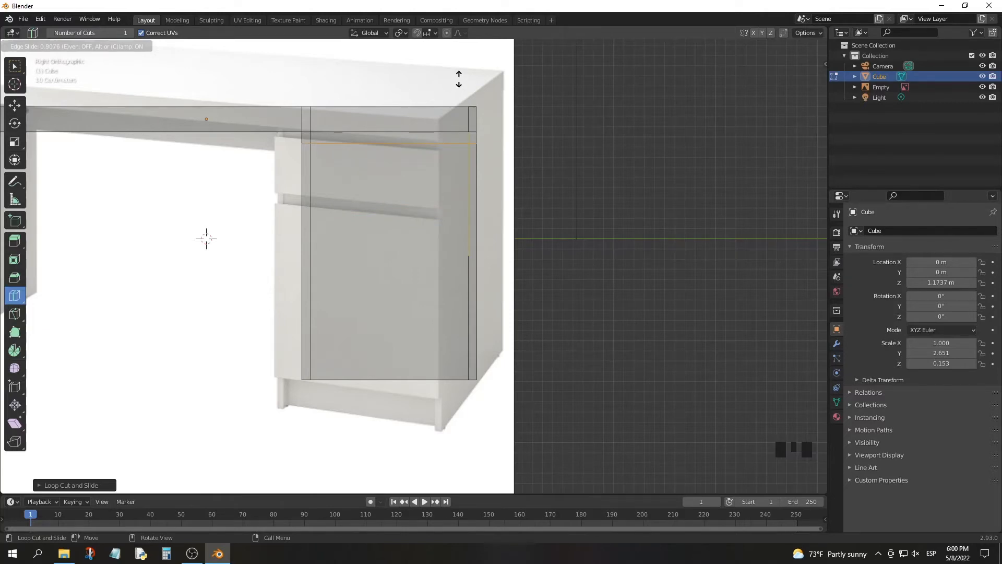
left_click_drag(458, 79, 459, 79)
left_click_drag(464, 195, 464, 137)
left_click_drag(474, 243, 468, 165)
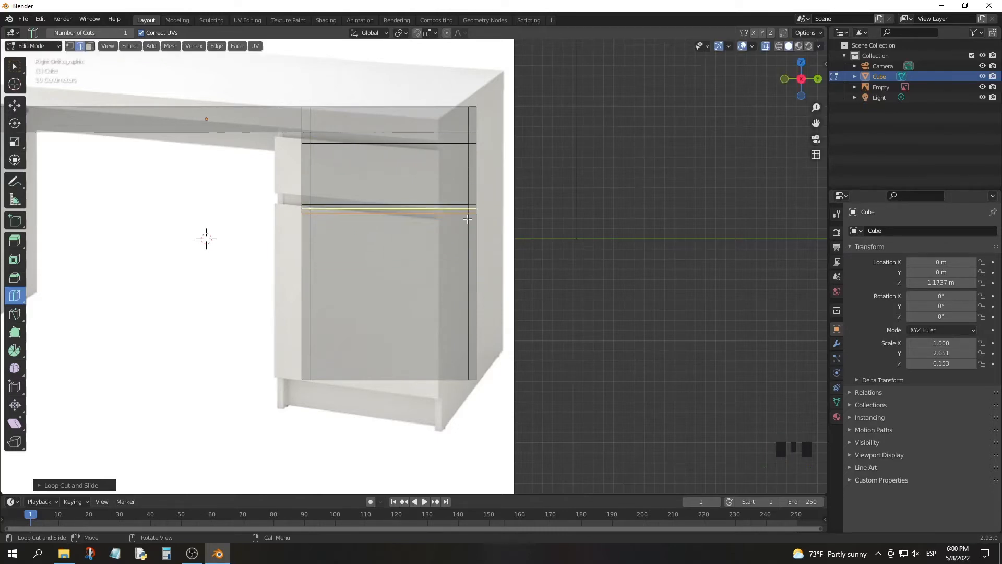
left_click_drag(469, 296, 469, 347)
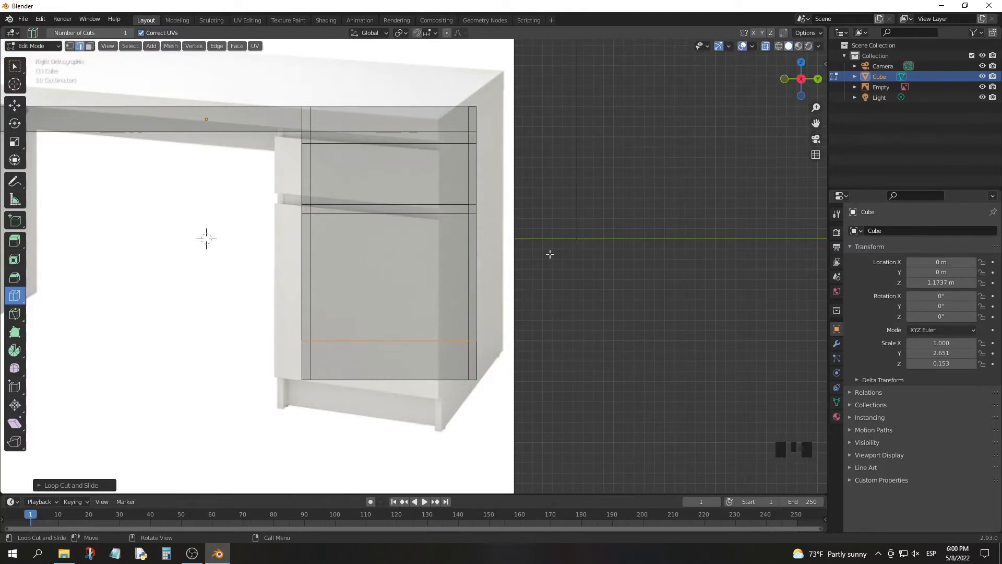
Extrude the cabinet's drawer and door faces outward across their full width, including the narrow side strips, leaving the gap between them recessed
left_click(762, 46)
left_click(17, 74)
left_click(92, 46)
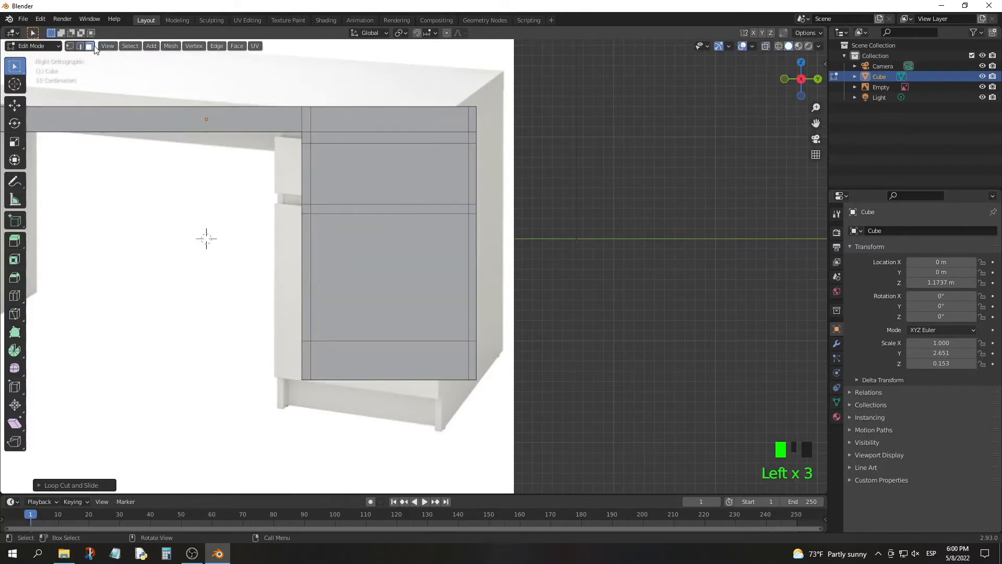
left_click(376, 192)
left_click(355, 265, "shift")
middle_click_drag(353, 267, 396, 282)
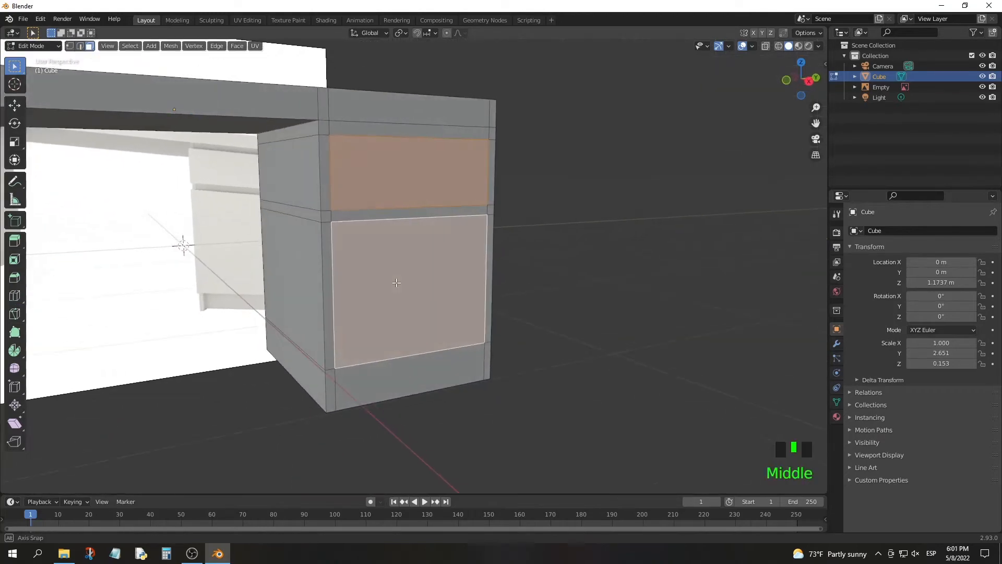
left_click(328, 281, "shift")
left_click(324, 173, "shift")
left_click(492, 172, "shift")
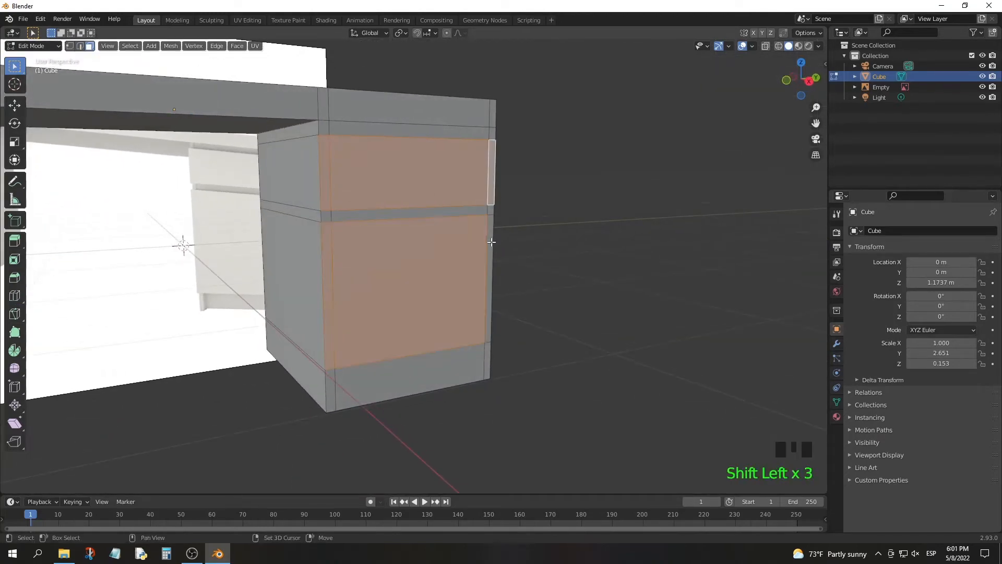
left_click(489, 277, "shift")
key("e")
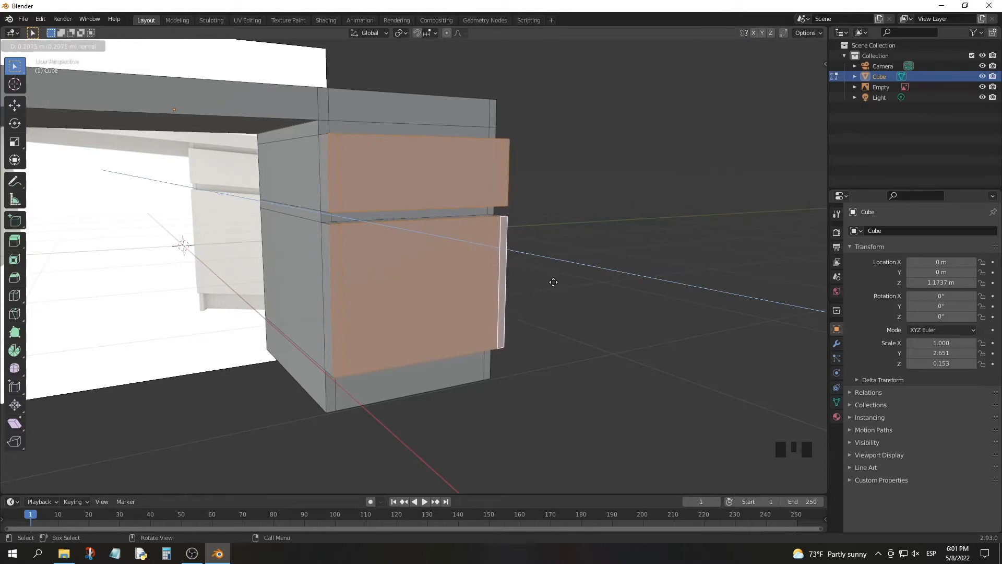
left_click(516, 265)
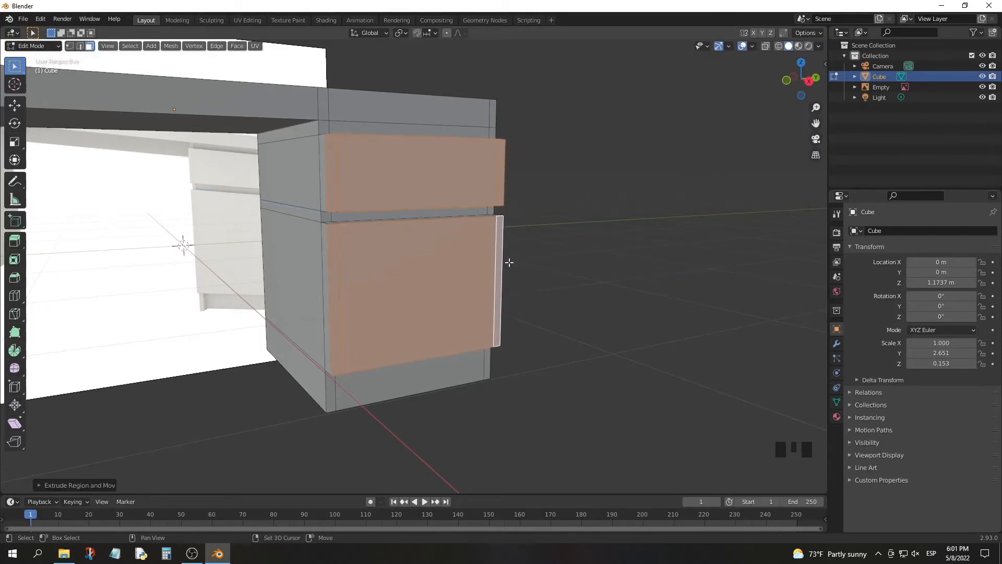
Move the extruded drawer and door faces along X to adjust how far they protrude, and return to Object Mode
middle_click_drag(510, 261, 514, 293)
key("g")
key("x")
left_click(564, 255)
key("Tab")
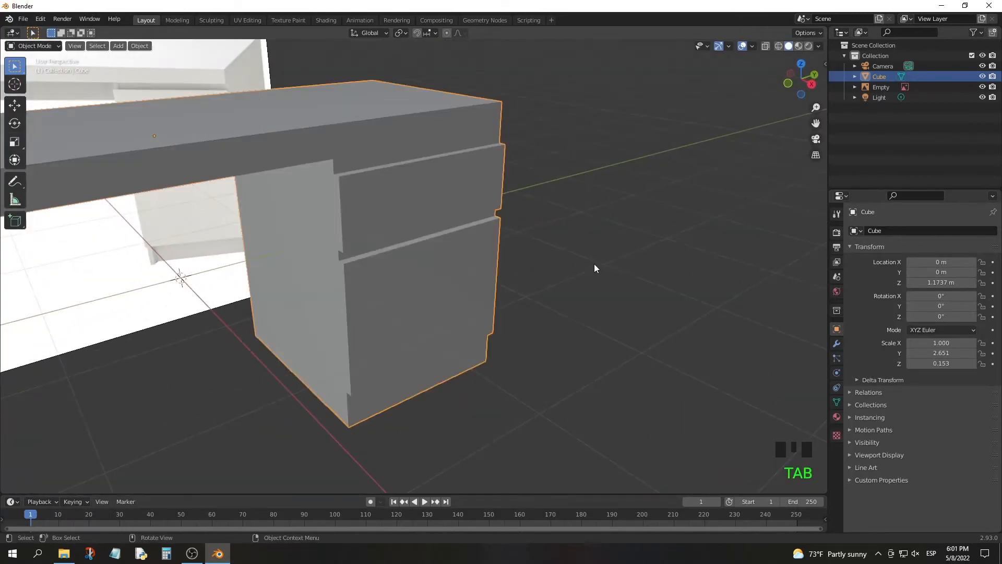
left_click(593, 264)
middle_click_drag(594, 264, 628, 221, "ctrl")
left_click(439, 163)
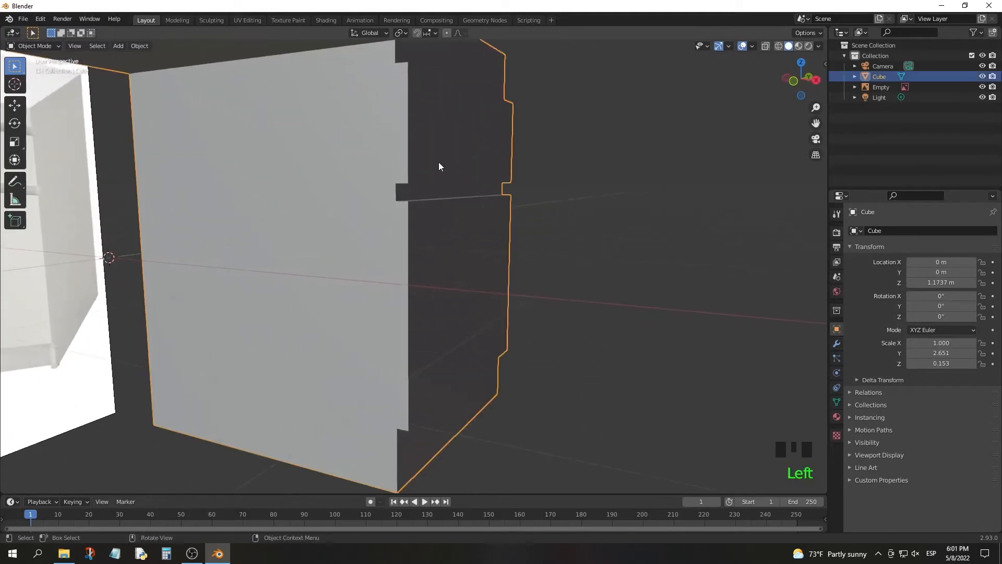
key("Tab")
middle_click_drag(438, 163, 429, 225)
left_click(386, 161)
key("g")
right_click(423, 235)
key("Tab")
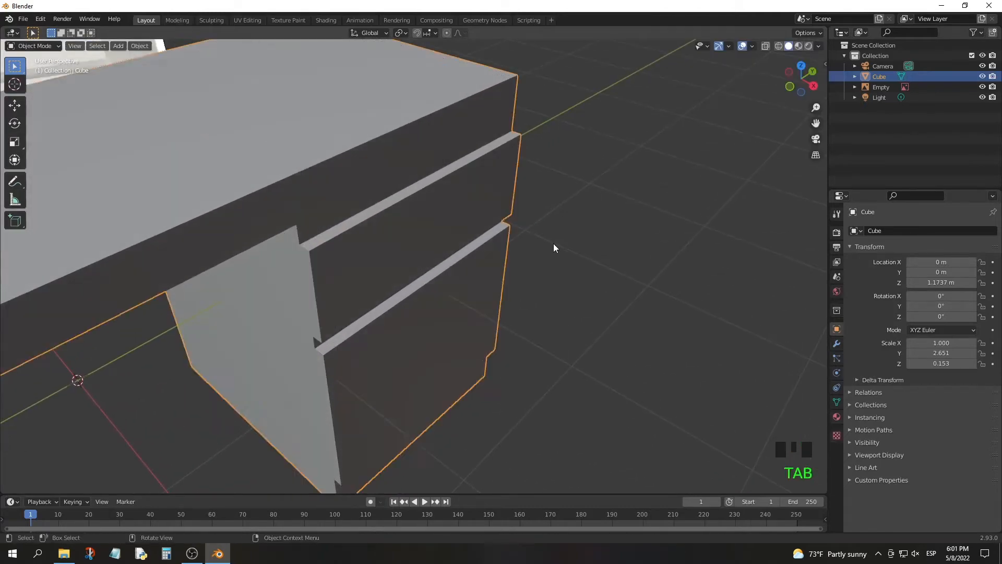
left_click(553, 244)
Move the upper front edges of the drawer and the door outward about 0.02 m along X in Edit Mode
middle_click_drag(545, 237, 452, 208)
key("Tab")
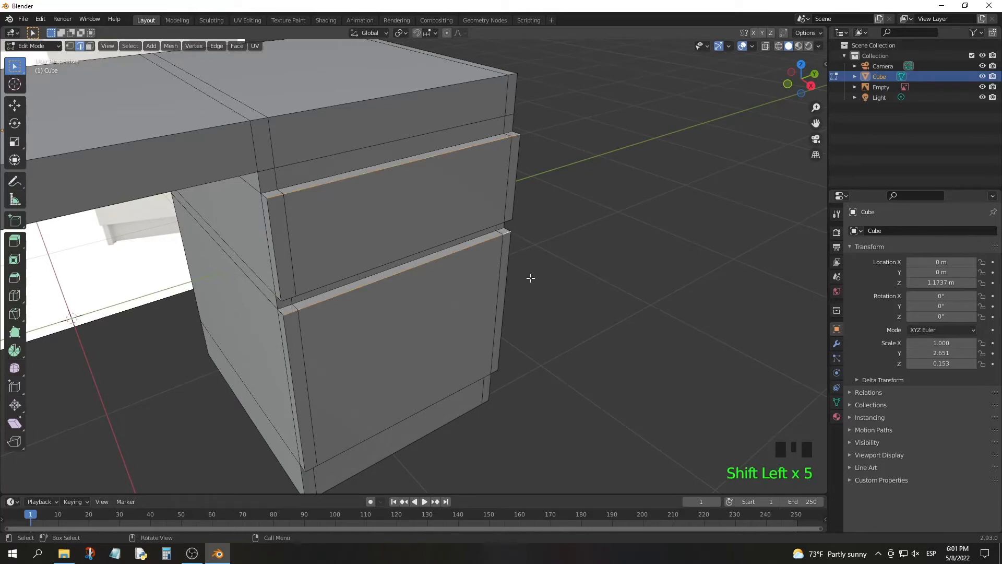
middle_click_drag(530, 277, 547, 262)
key("g")
key("x")
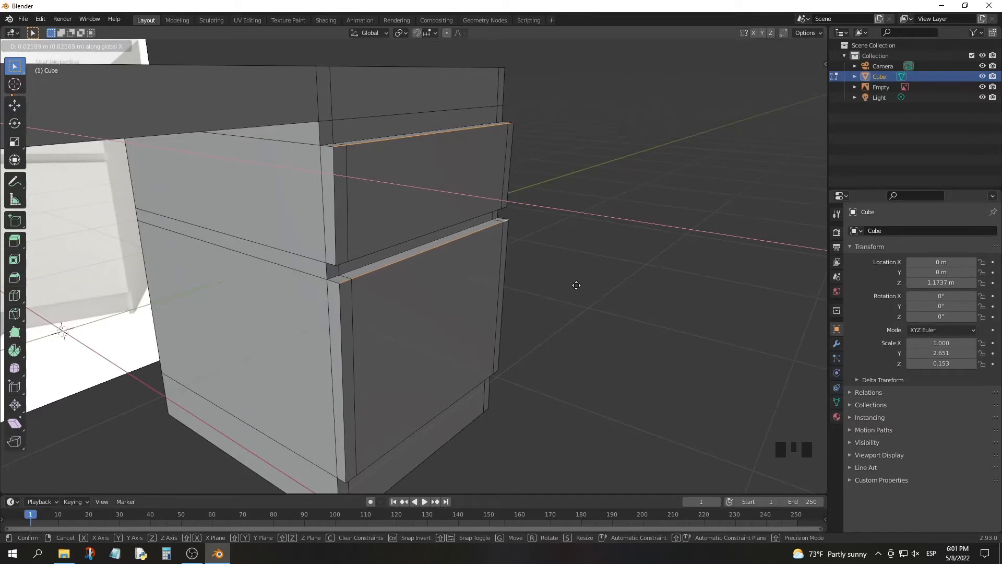
left_click(576, 285)
Add a loop cut through the thickness of both the drawer front and the door front, parallel to their faces
middle_click_drag(576, 285, 563, 306)
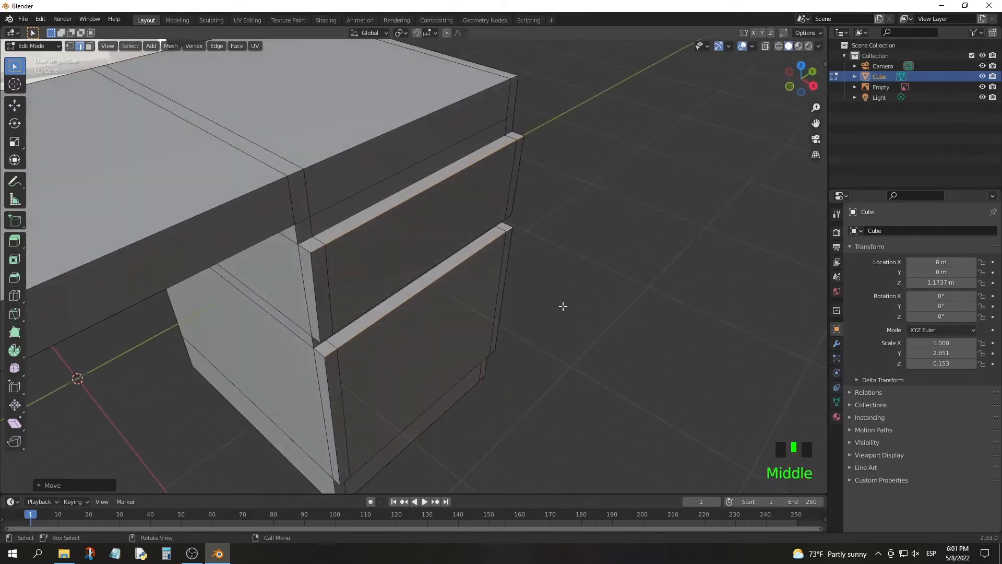
middle_click_drag(325, 244, 265, 250)
left_click(14, 295)
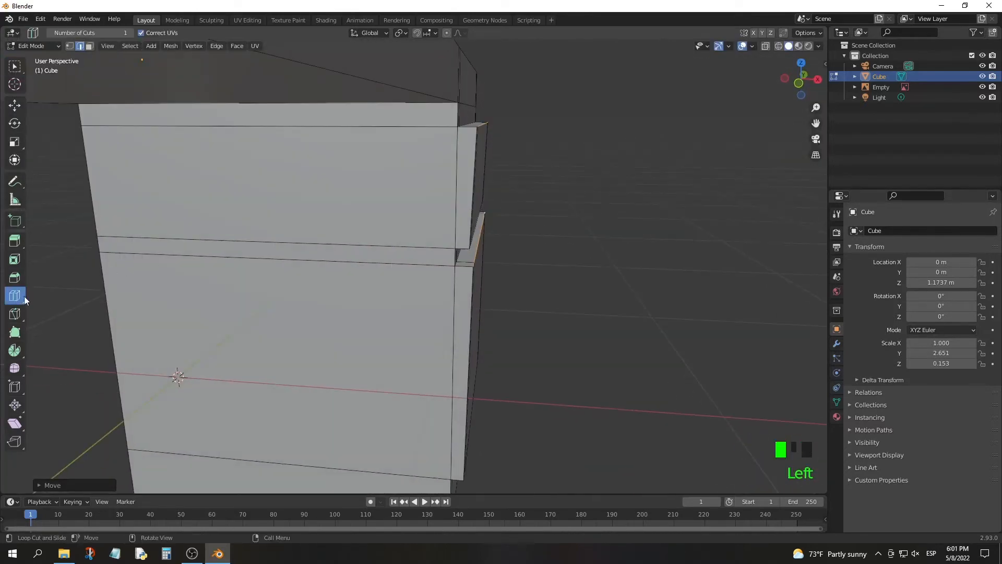
left_click_drag(471, 135, 469, 130)
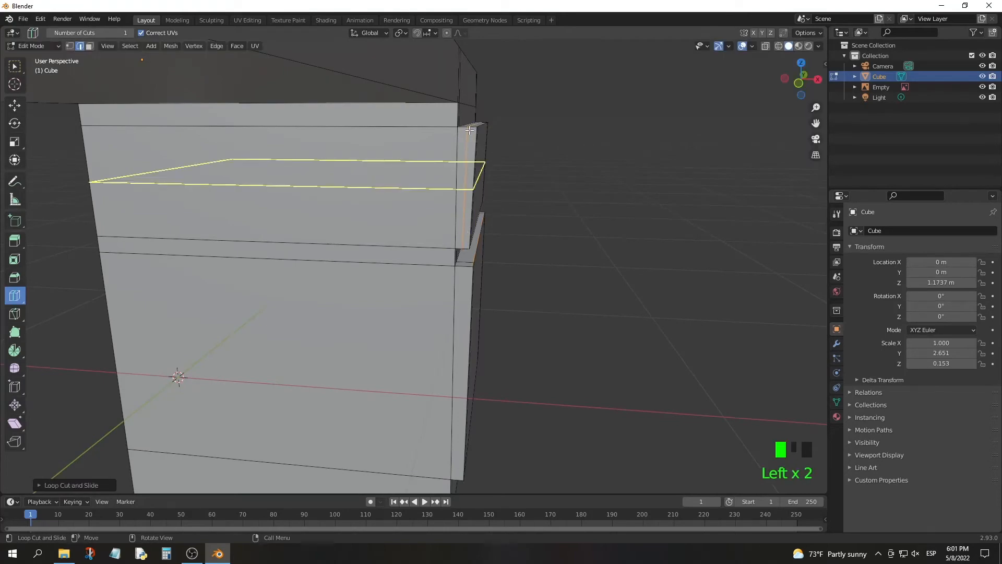
key("ctrl+z")
left_click(461, 265)
mouse_move(461, 265)
middle_mouse_down()
mouse_move(464, 245)
mouse_move(455, 252)
middle_mouse_up()
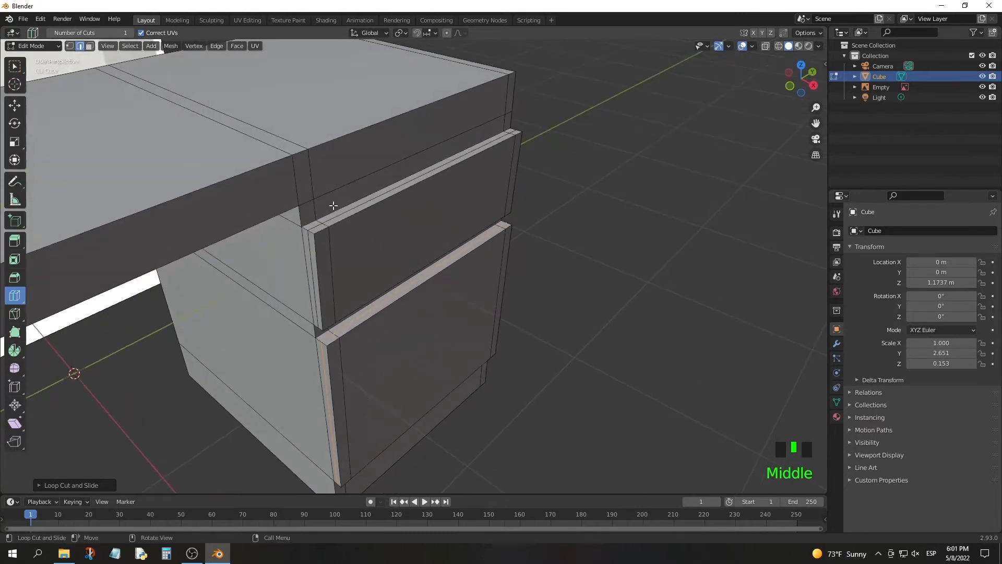
Select the inner strip of faces along the top of the drawer front in face selection mode
left_click(90, 47)
left_click(14, 67)
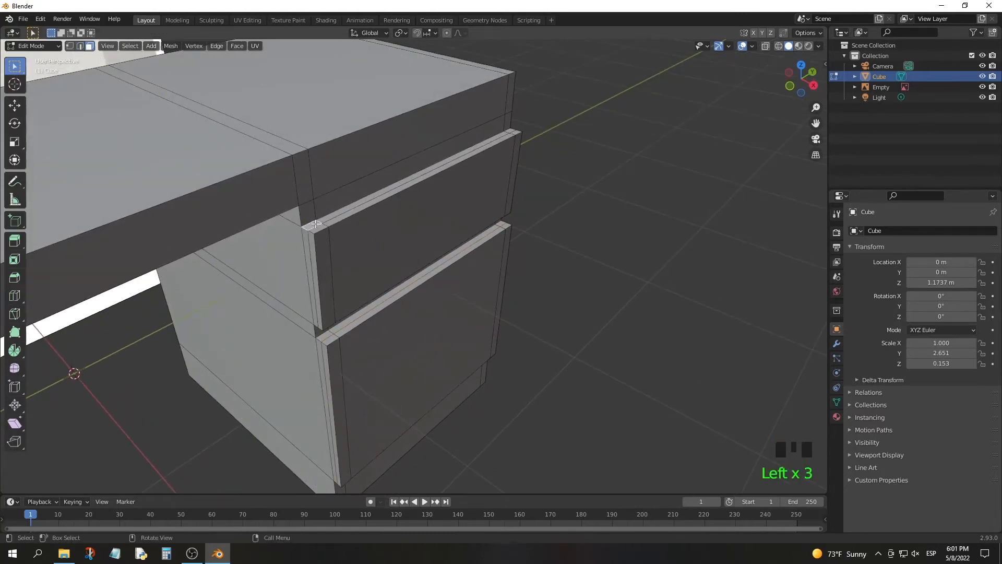
left_click(407, 180, "shift")
left_click(510, 131, "shift")
key("g")
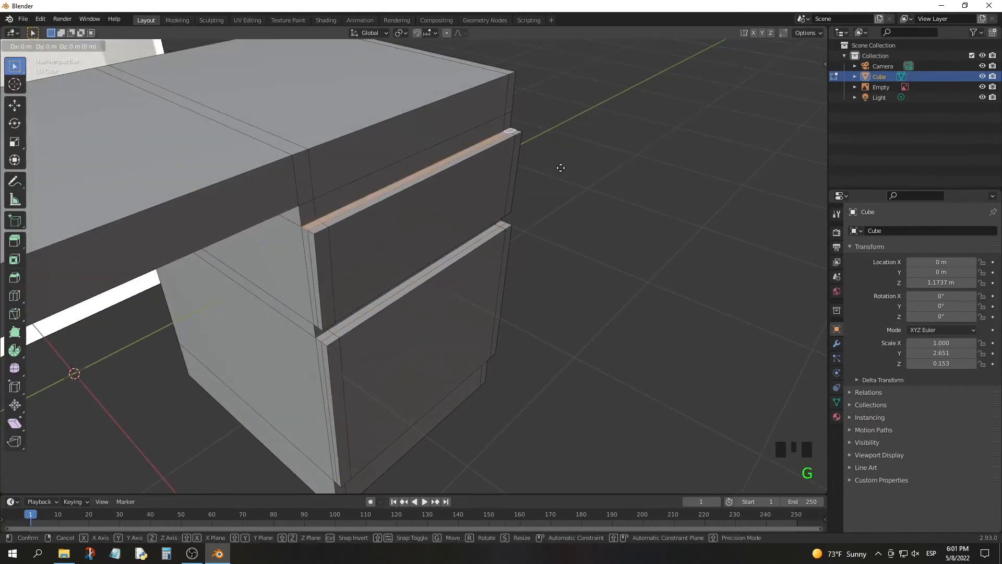
key("z")
key("Escape")
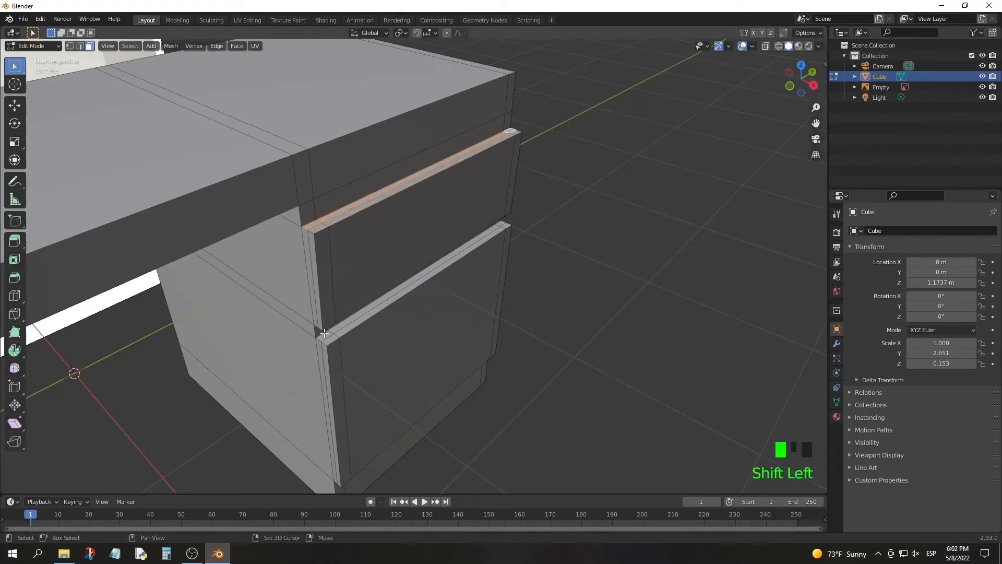
Add the door front's inner top strip to the selection and lower both strips about 0.05 m along Z
left_click(502, 225, "shift")
key("g")
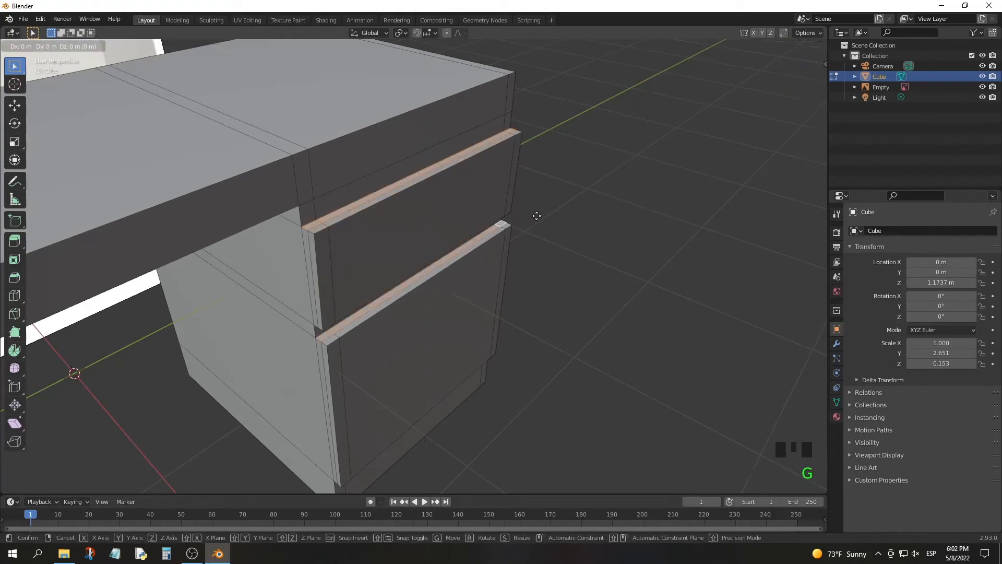
key("z")
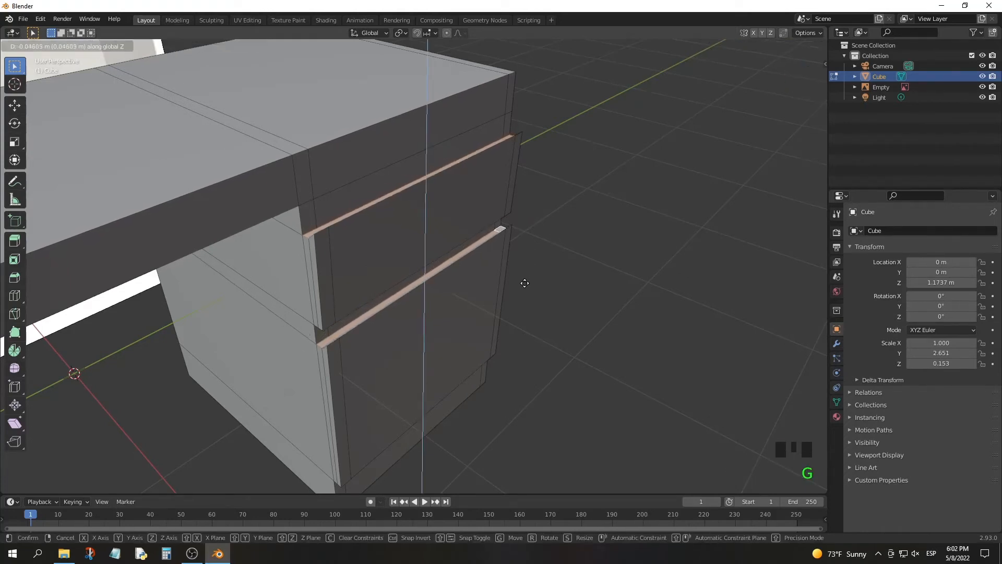
left_click(526, 274)
key("Tab")
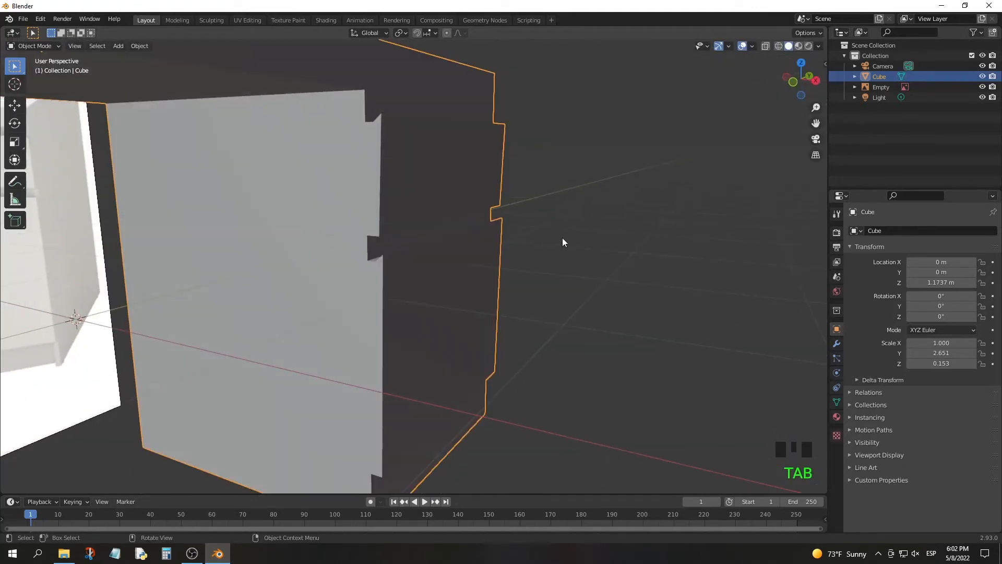
Move the lowered inner strips of the drawer and door fronts along X, and return to Object Mode
middle_click_drag(562, 237, 546, 204)
key("Tab")
key("g")
key("x")
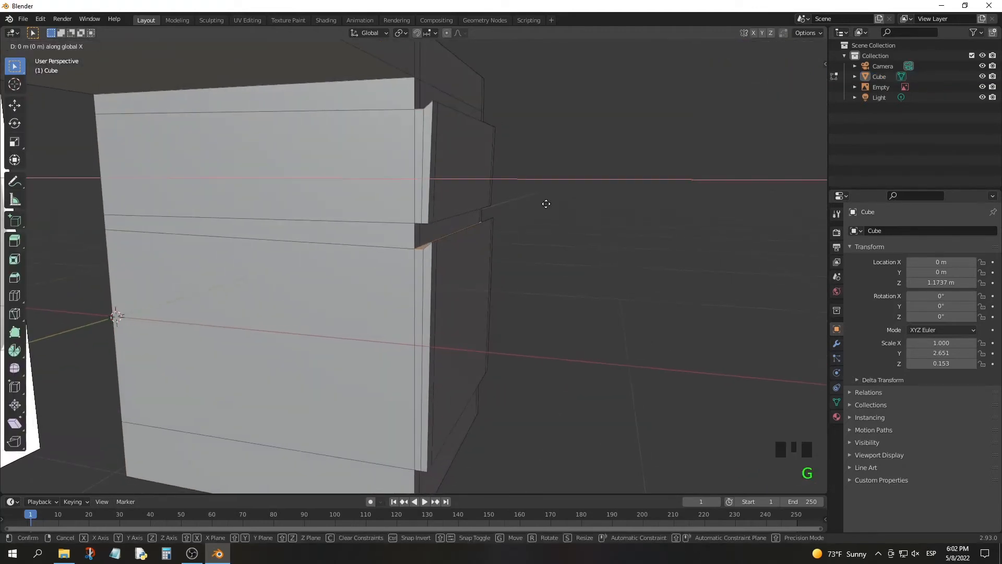
key("Tab")
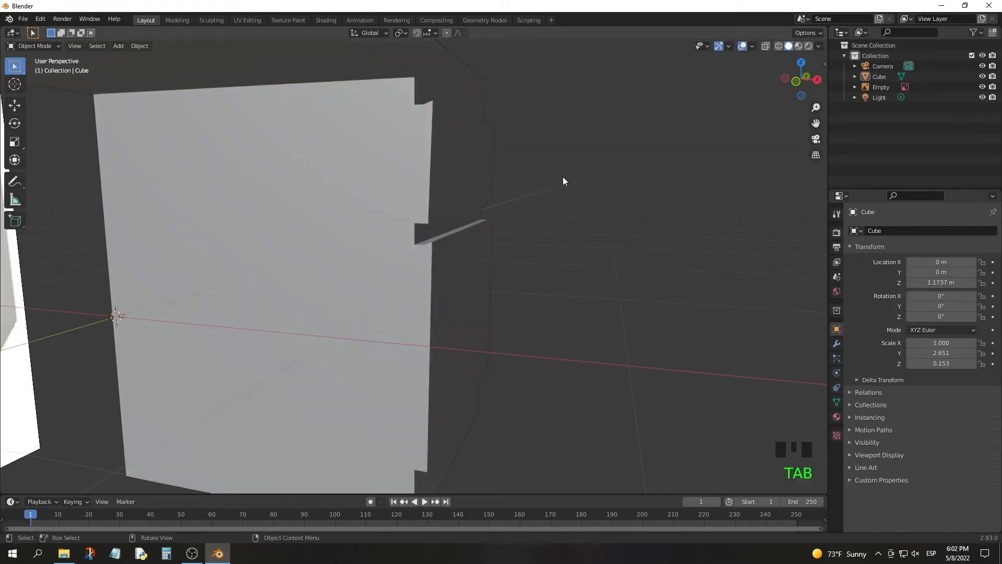
left_click(563, 177)
Extrude the two narrow corner faces at the base of the cabinet front outward about 0.05 m
middle_click_drag(562, 176, 360, 154)
key("Tab")
middle_click_drag(352, 326, 323, 305)
left_click(193, 269, "shift")
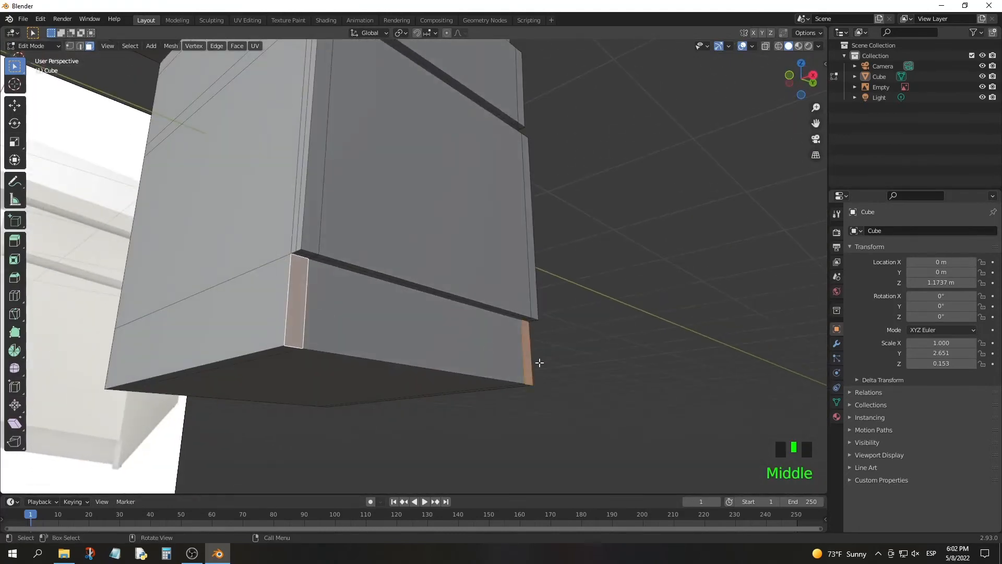
key("e")
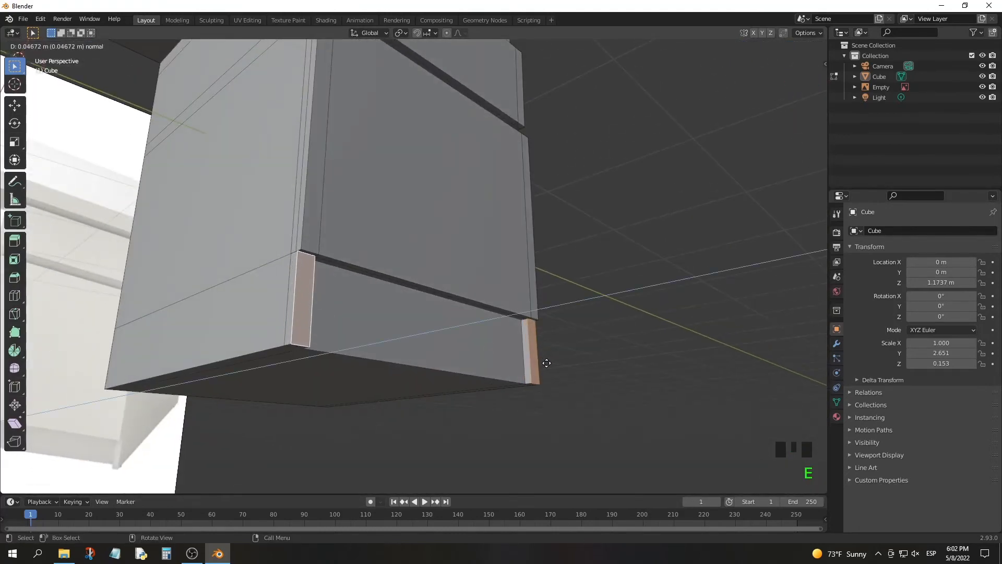
left_click(546, 362)
mouse_move(546, 363)
middle_mouse_down()
mouse_move(586, 381)
mouse_move(568, 309)
mouse_move(396, 343)
mouse_move(418, 365)
mouse_move(403, 271)
mouse_move(410, 278)
middle_mouse_up()
Return to Object Mode and enable the Cavity option in the viewport shading
key("Tab")
left_click(819, 46)
left_click(763, 280)
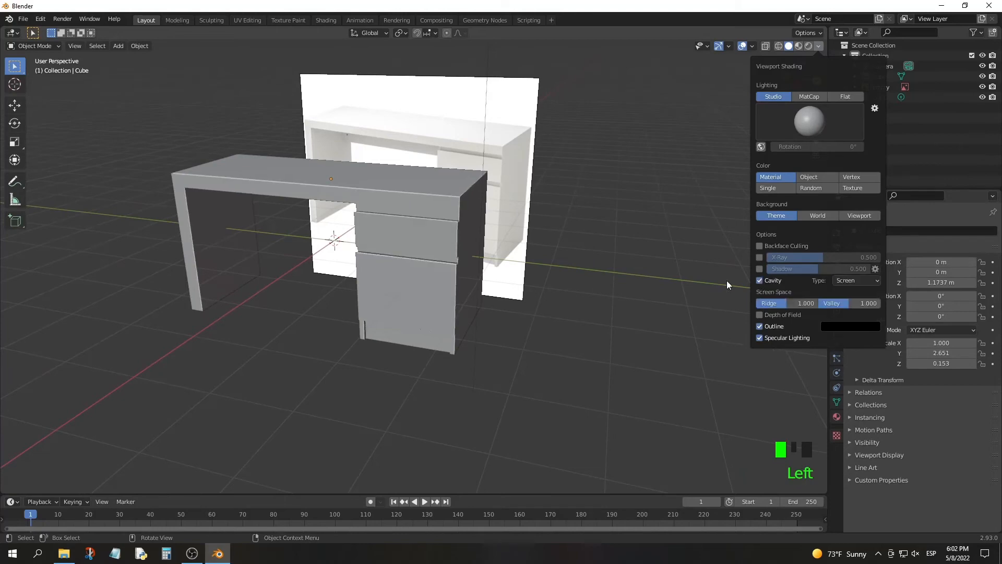
Add a loop cut running lengthwise along the desk's underside, nearer to the back edge
mouse_move(549, 317)
middle_mouse_down()
mouse_move(288, 185)
mouse_move(286, 196)
mouse_move(443, 200)
mouse_move(465, 180)
mouse_move(468, 145)
middle_mouse_up()
left_click(286, 202)
key("Tab")
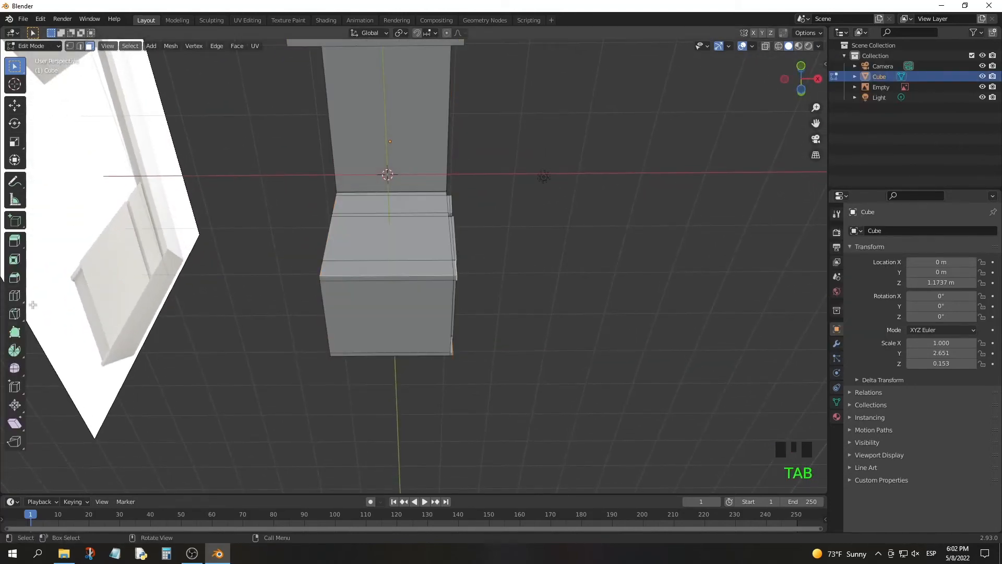
left_click(15, 295)
left_click_drag(346, 183, 331, 183)
left_click(15, 67)
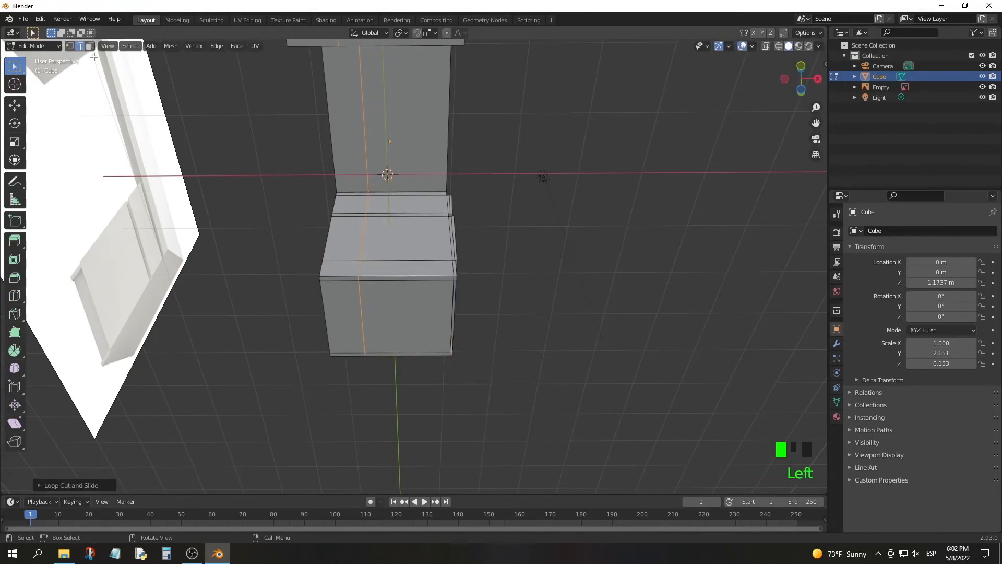
Select the rear strip face on the tabletop's underside and extrude it
left_click(89, 46)
left_click(332, 139)
middle_click_drag(332, 139, 271, 217)
key("e")
left_click(355, 232)
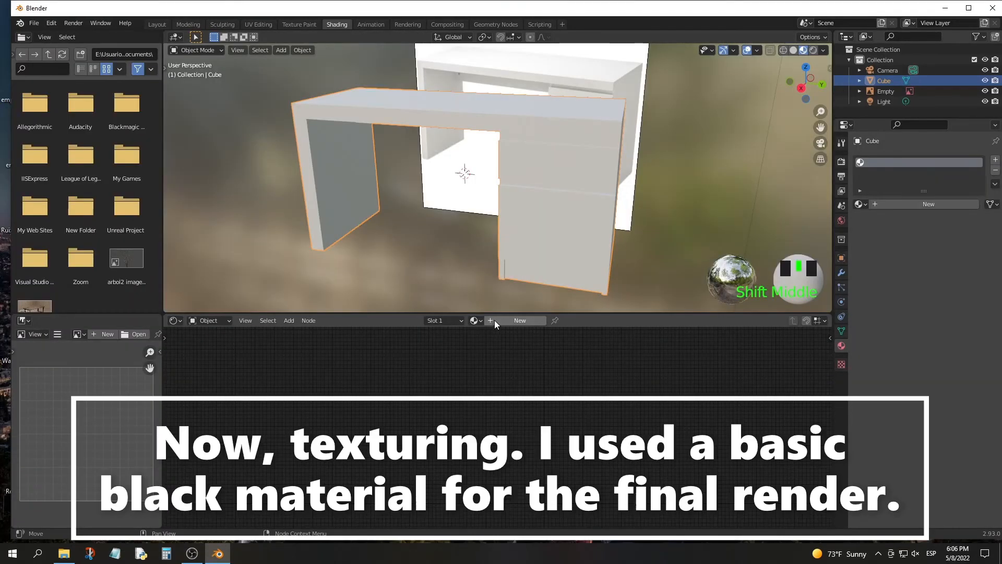
Select the faces of the tabletop's upper surface in Edit Mode
scroll(523, 422, "up", 5)
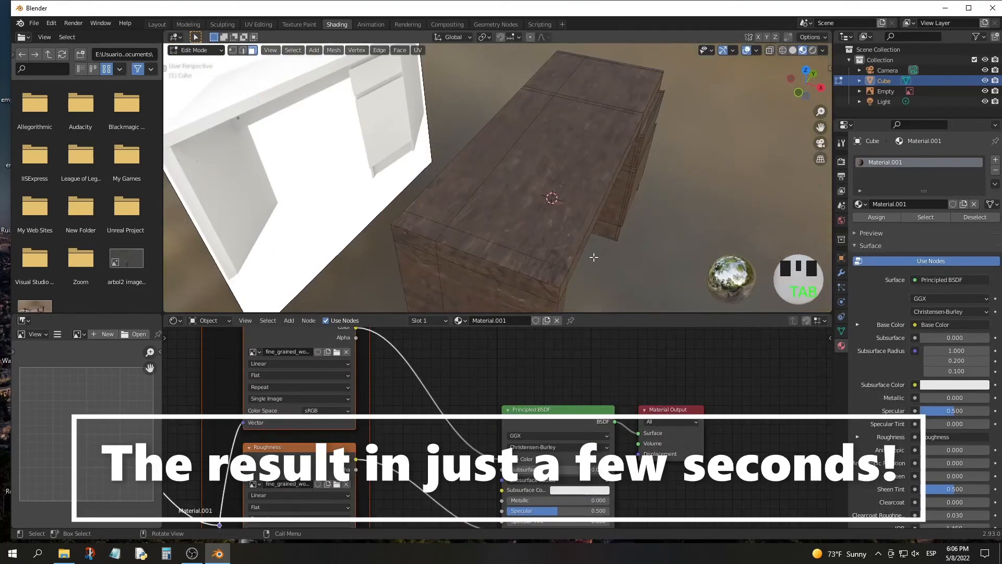
left_click(590, 333)
middle_click_drag(564, 235, 600, 208)
left_click(522, 178)
left_click(470, 130, "shift")
left_click(806, 70)
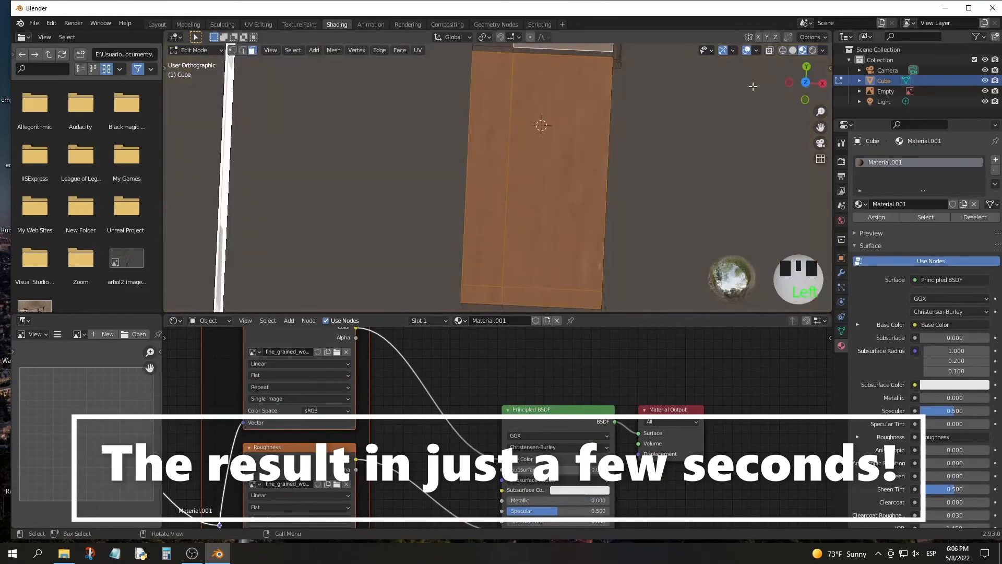
middle_click_drag(548, 105, 512, 229, "shift")
left_click(517, 120, "shift")
middle_click_drag(464, 219, 402, 436, "ctrl")
left_click(465, 180, "shift")
left_click(444, 179, "shift")
left_click(435, 151, "shift")
left_click(543, 179, "shift")
Select the faces along the tabletop's front edge and unwrap them with Smart UV Project
middle_click_drag(589, 227, 469, 136)
left_click(459, 128)
left_click(464, 127, "shift")
left_click(558, 120, "shift")
middle_click_drag(376, 157, 543, 131, "shift")
key("u")
left_click(250, 125)
left_click(250, 208)
left_click(264, 193, "shift")
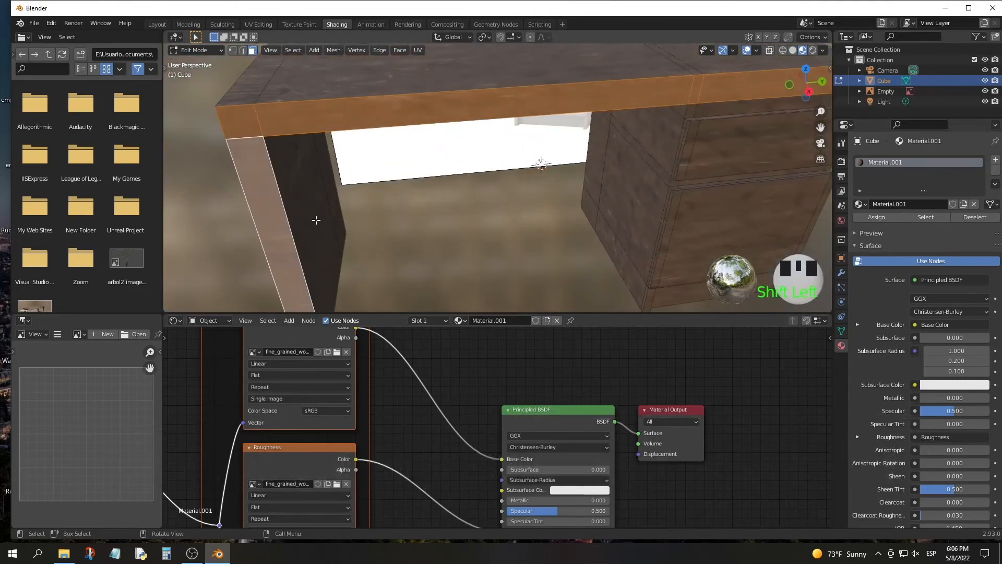
middle_click_drag(553, 212, 459, 188, "shift")
key("Tab")
middle_click_drag(469, 219, 473, 246, "ctrl")
key("ctrl+z")
key("ctrl+z")
key("ctrl+z")
Reapply Smart UV Project to the tabletop's front edge faces, keeping the default settings
key("u")
left_click(386, 280)
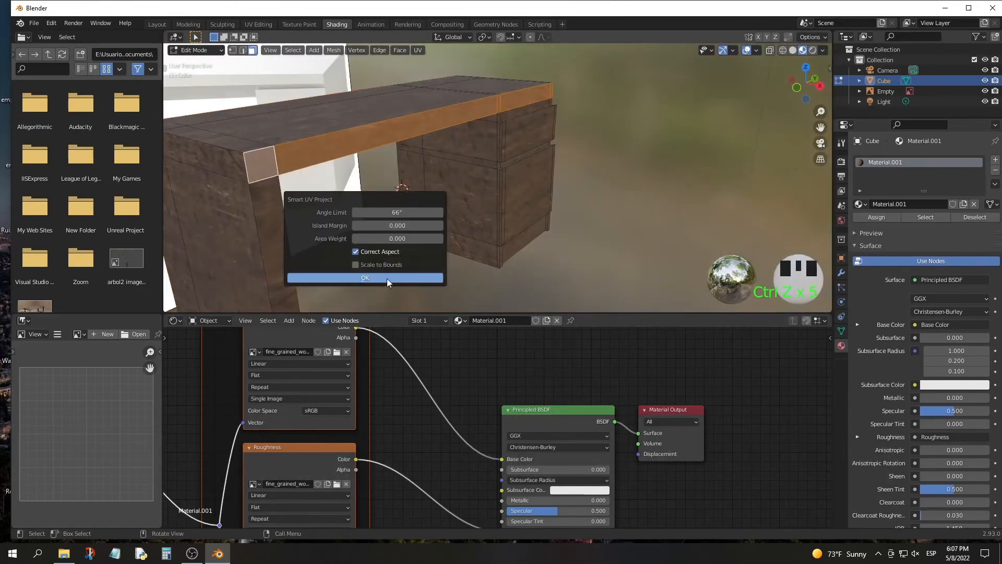
left_click(386, 280)
Select the front face of the desk leg and unwrap it with Smart UV Project
left_click(268, 231)
key("u")
left_click(268, 231)
left_click(277, 315)
Select the cabinet door's front face and its two side strips, and unwrap them with Smart UV Project
left_click(472, 208)
left_click(409, 235, "shift")
left_click(647, 214, "shift")
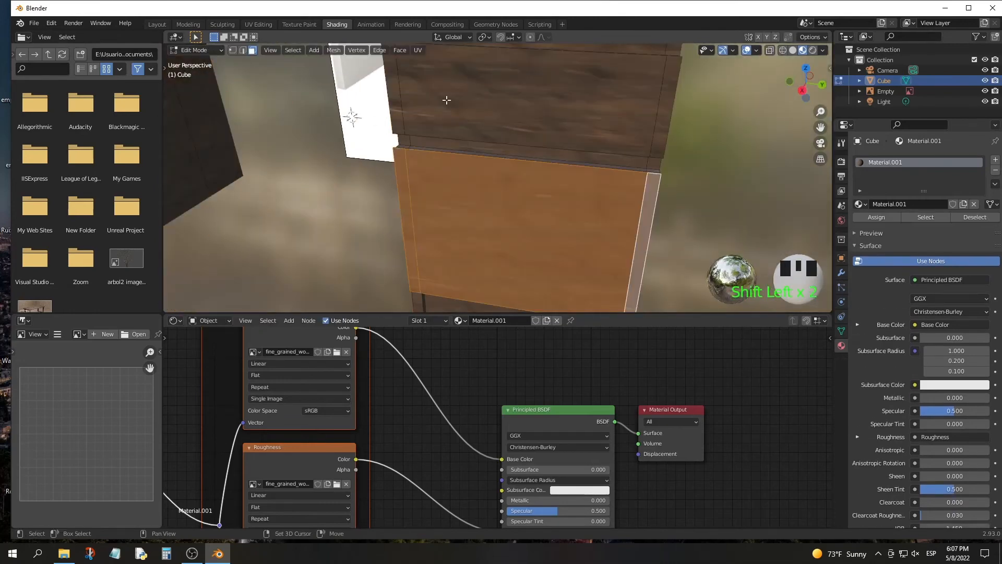
key("u")
left_click(448, 114)
left_click(469, 203)
Select the drawer front's faces and unwrap them with Smart UV Project
left_click(664, 105, "shift")
key("u")
left_click(603, 148)
left_click(621, 233)
Apply Smart UV Project to all the cabinet door's front faces and check the wood texture in Object Mode
middle_click_drag(702, 239, 697, 200)
left_click(543, 209)
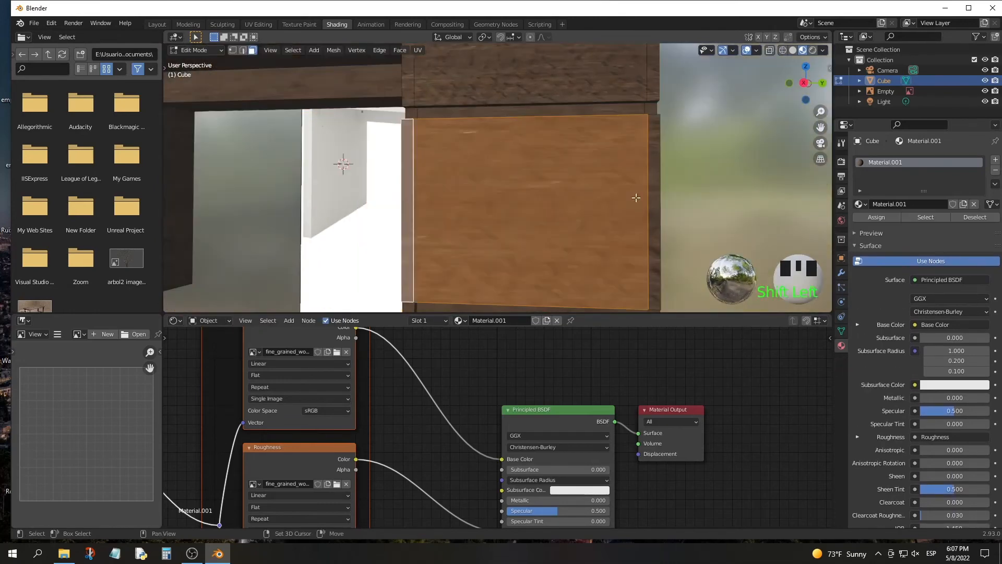
left_click(658, 190, "shift")
key("u")
left_click(658, 191)
key("Tab")
key("Tab")
Unwrap the plinth panel, its foot faces and the adjoining face one at a time with Smart UV Project
key("u")
left_click(481, 206)
left_click(612, 210)
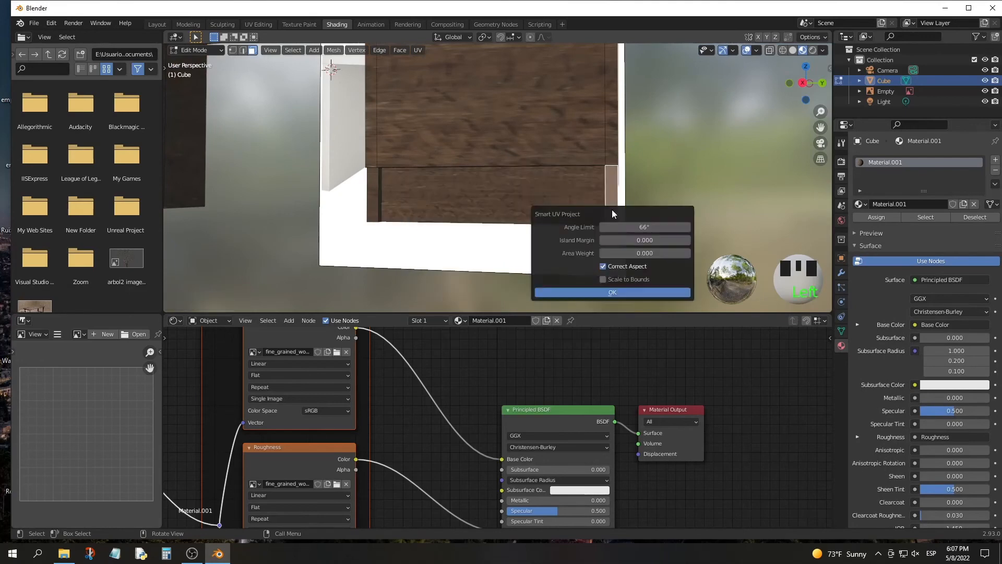
key("u")
left_click(378, 201)
key("u")
left_click(220, 150)
middle_click_drag(313, 167, 396, 197, "shift")
key("u")
left_click(477, 285)
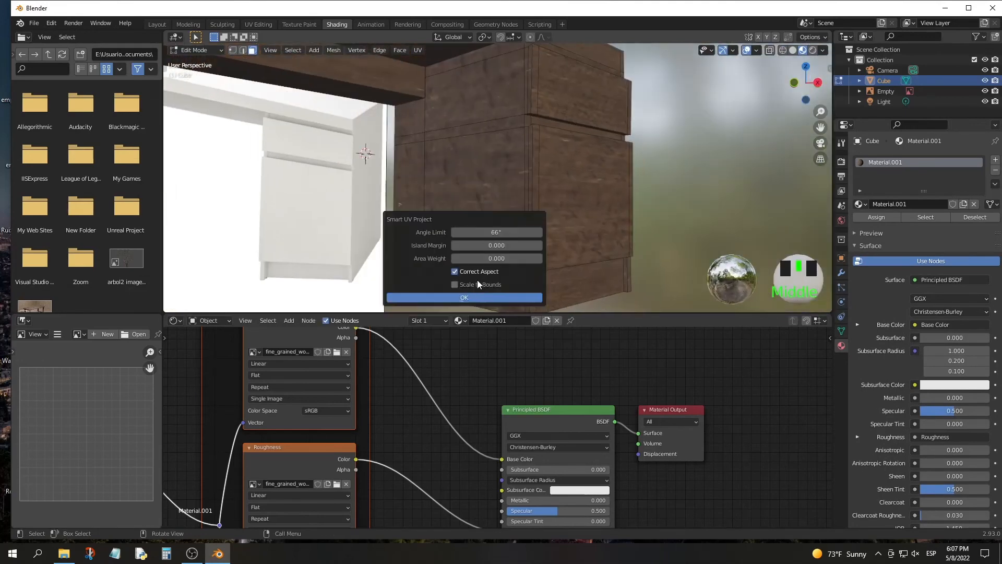
left_click(476, 292)
Select the faces of the cabinet's inner side, unwrap them with Smart UV Project and check the texture
left_click(469, 283)
left_click(461, 238, "shift")
left_click(408, 272, "shift")
left_click(470, 172, "shift")
left_click(477, 99, "shift")
middle_click_drag(469, 130, 416, 193, "shift")
key("u")
left_click(459, 130)
left_click(478, 173)
key("Tab")
key("Tab")
Unwrap the leg's outer side and tabletop end faces with Smart UV Project, and return to Object Mode
left_click(439, 180)
left_click(387, 156, "shift")
left_click(418, 111, "shift")
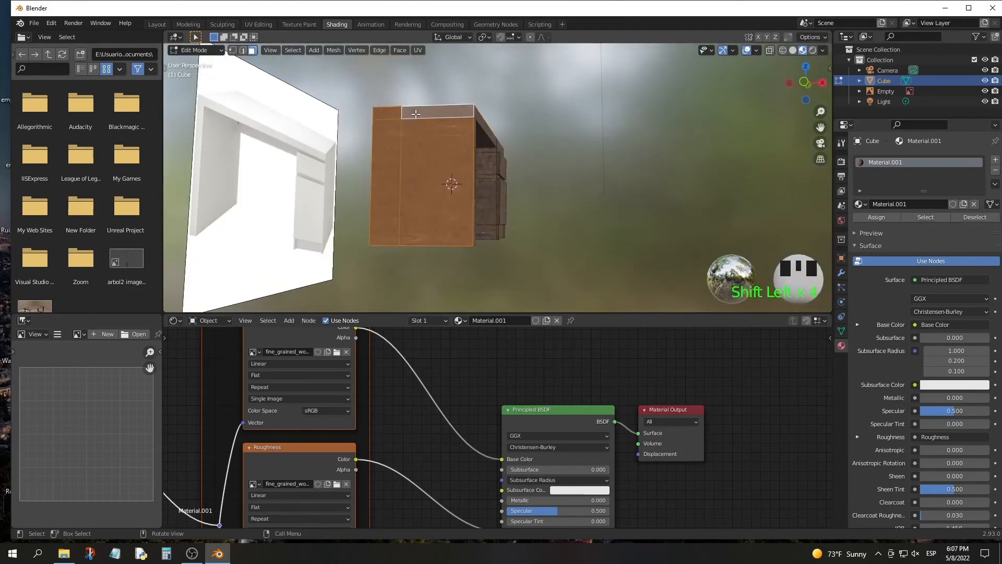
key("u")
left_click(417, 111)
key("Tab")
Insert a Hue/Saturation node between the base color texture and the Principled BSDF's Base Color
middle_click_drag(512, 201, 456, 250)
scroll(457, 250, "up", 5)
key("shift+a")
left_click(313, 335)
type("hue")
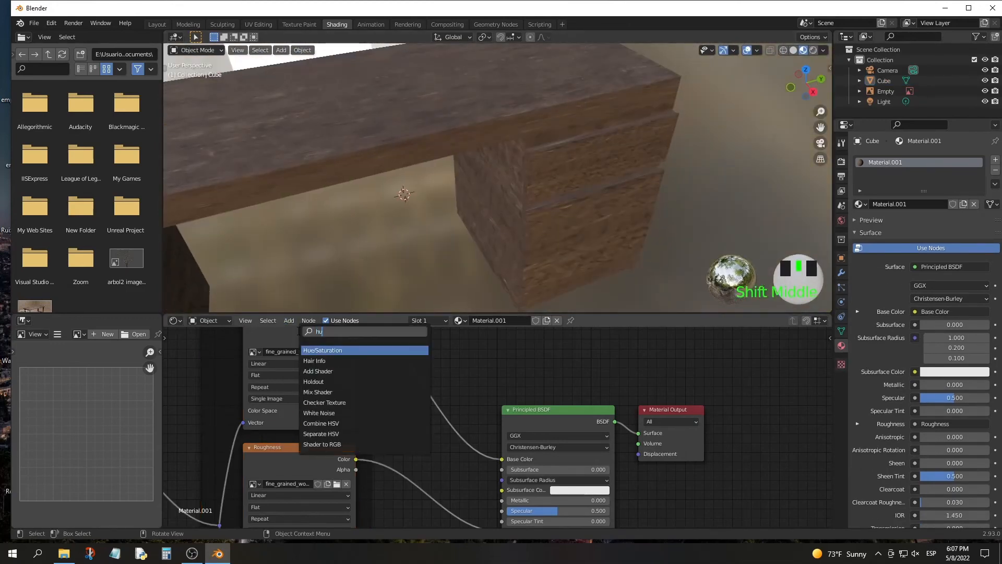
key("Return")
left_click(394, 384)
Set the Hue Saturation Value node's Saturation to 0.820 and fine-tune its Value
middle_click_drag(514, 395, 489, 451, "ctrl")
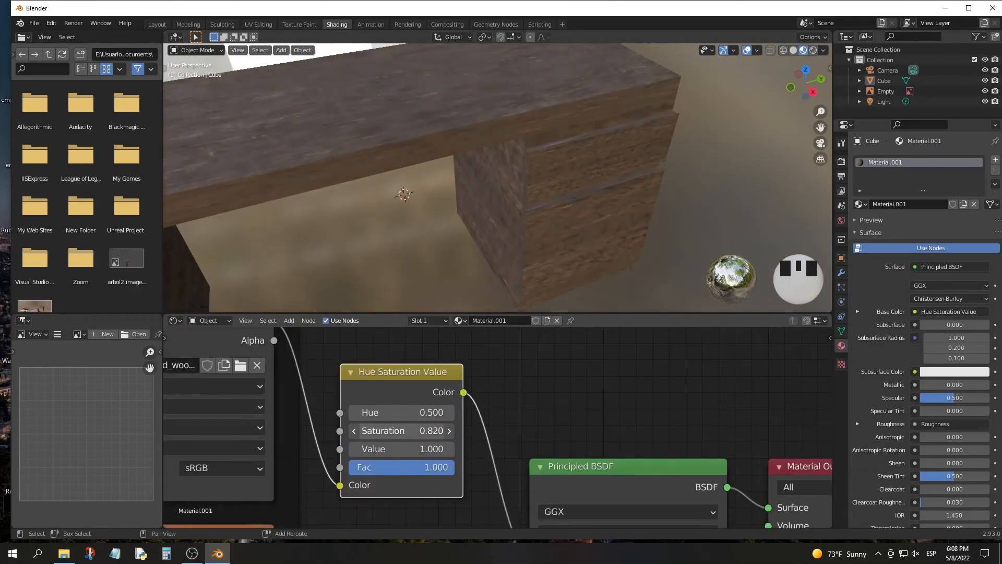
left_click_drag(402, 449, 395, 448, "shift")
middle_click_drag(584, 245, 605, 234)
middle_click_drag(574, 198, 569, 251, "ctrl")
Set the Principled BSDF's Specular to 0.177
middle_click_drag(574, 517, 422, 397)
left_click_drag(454, 451, 396, 451)
middle_click_drag(481, 489, 534, 404)
Switch the viewport to Rendered shading and set the render engine to Cycles
mouse_move(574, 194)
middle_mouse_down()
mouse_move(419, 199)
mouse_move(510, 193)
middle_mouse_up()
left_click(813, 50)
left_click(842, 161)
left_click(955, 160)
left_click(931, 194)
Disable Scene World in the viewport shading and choose an HDRI environment to light the desk
left_click(810, 50)
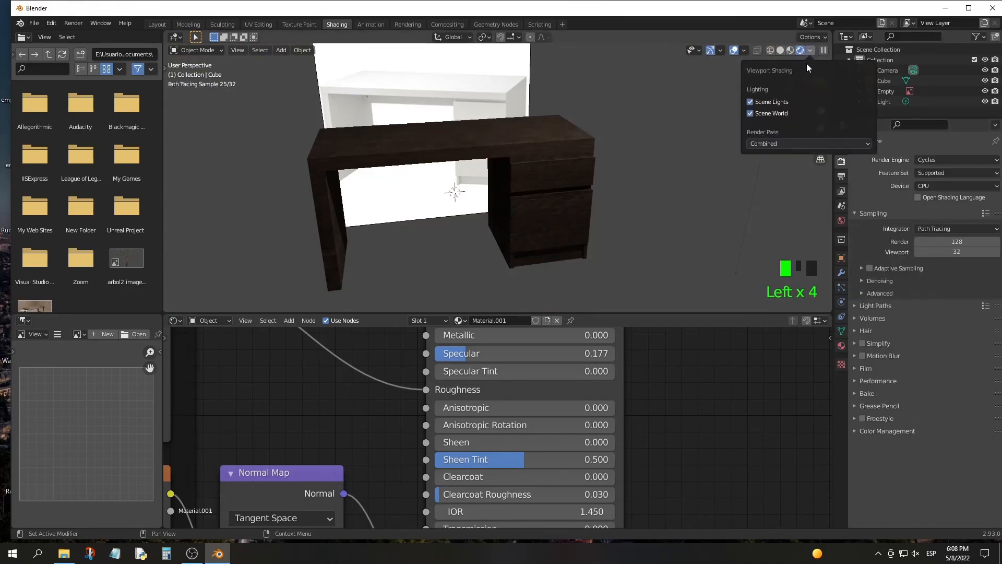
left_click(750, 114)
left_click(793, 139)
left_click(670, 178)
middle_click_drag(665, 182, 626, 198)
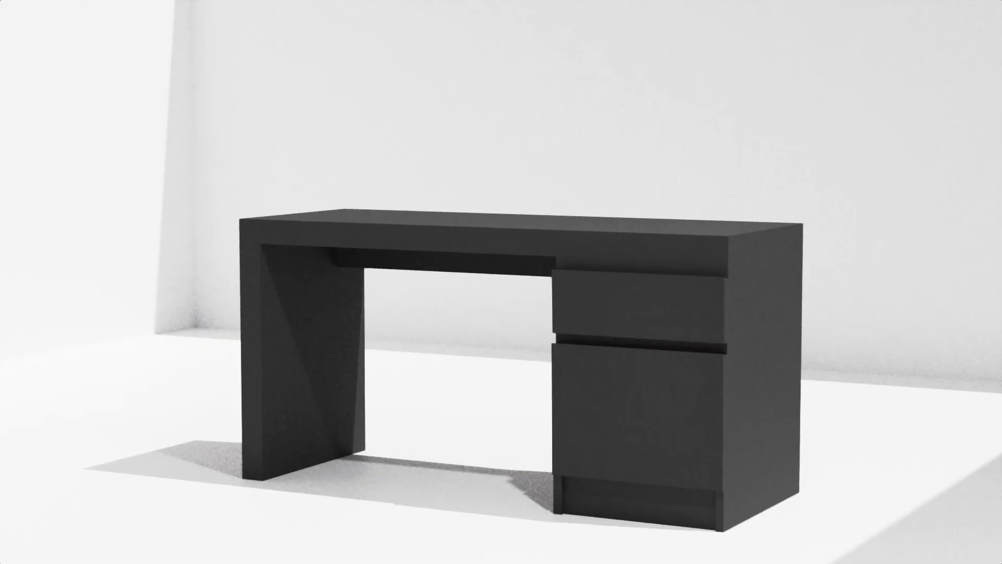